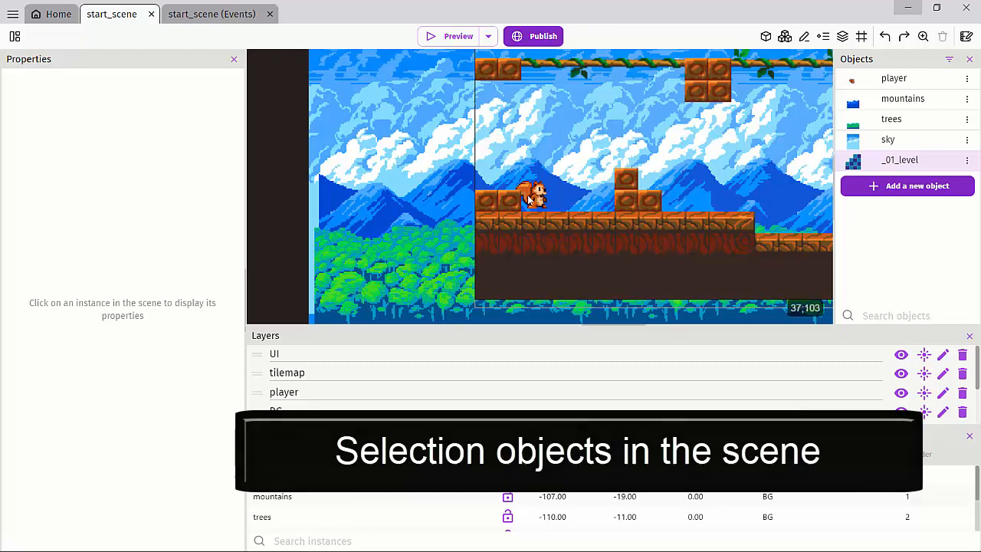
# - Try to move the squirrel within the scene by grabbing it over the level tilemap, and undo the move
pyautogui.scroll(1, 502, 174)
pyautogui.scroll(-4, 475, 164)
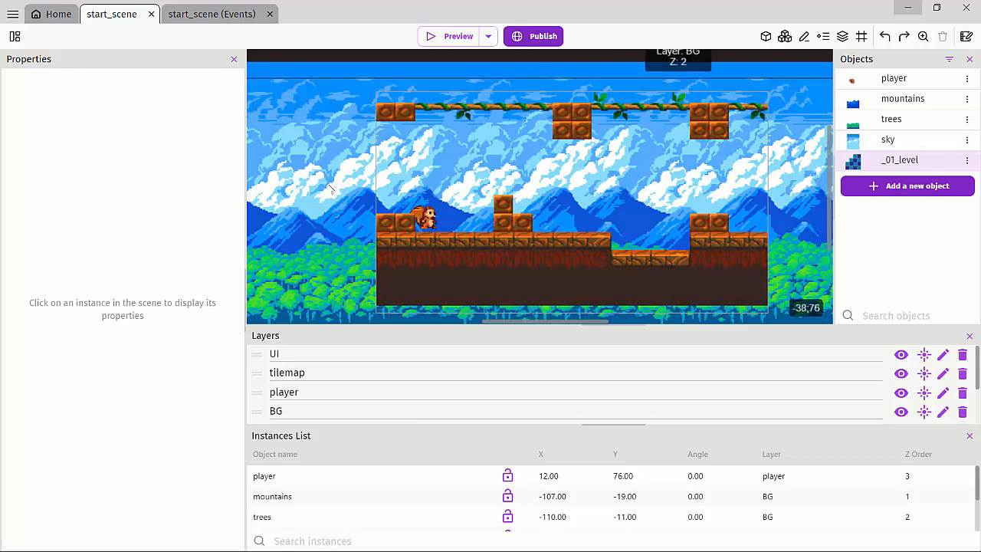
pyautogui.scroll(4, 393, 236)
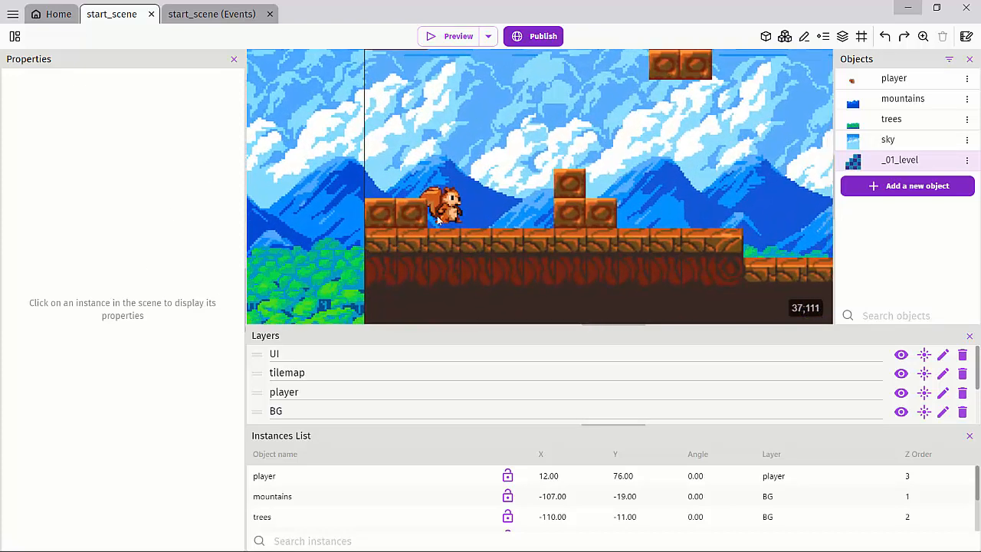
pyautogui.click(446, 214)
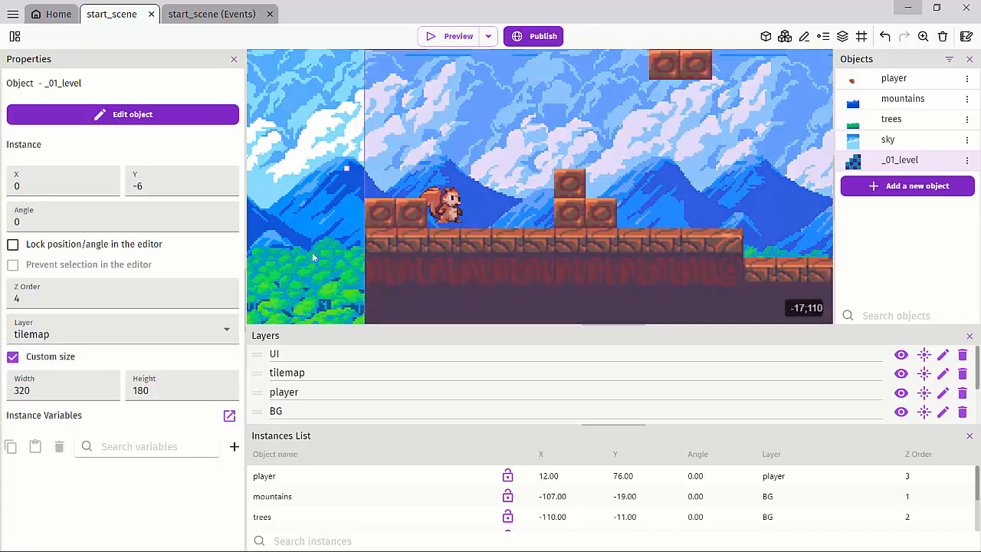
pyautogui.scroll(-3, 434, 201)
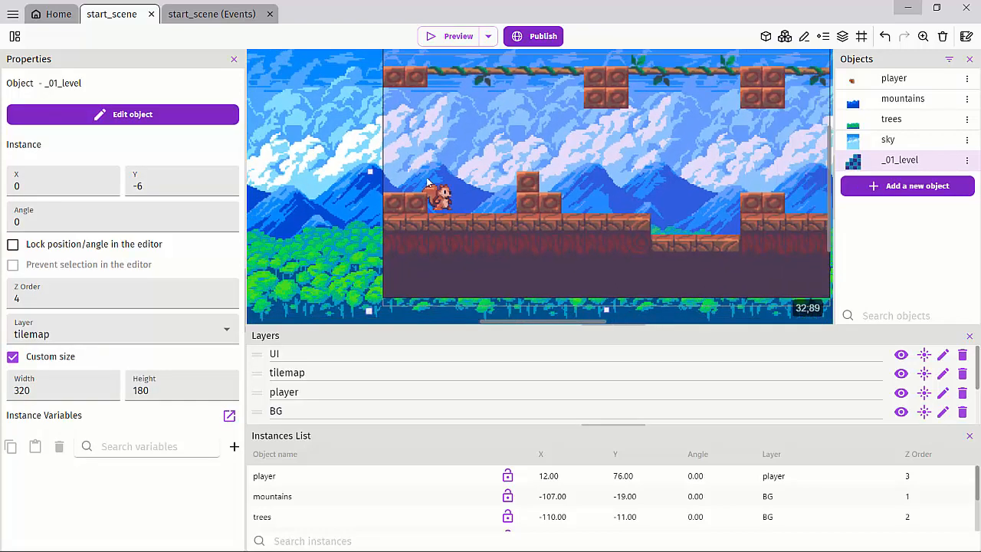
pyautogui.moveTo(392, 163); pyautogui.dragTo(394, 161)
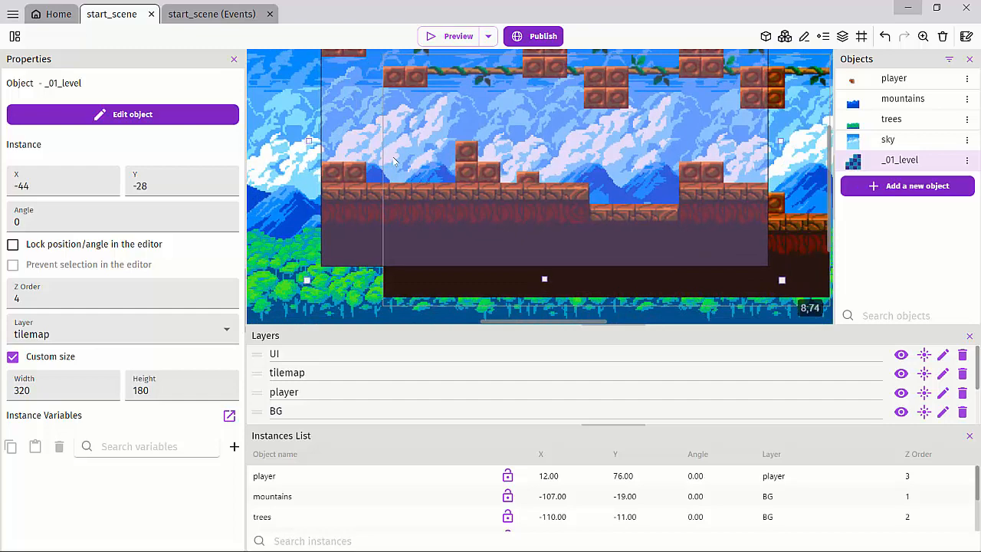
pyautogui.hotkey('ctrl', 'z')
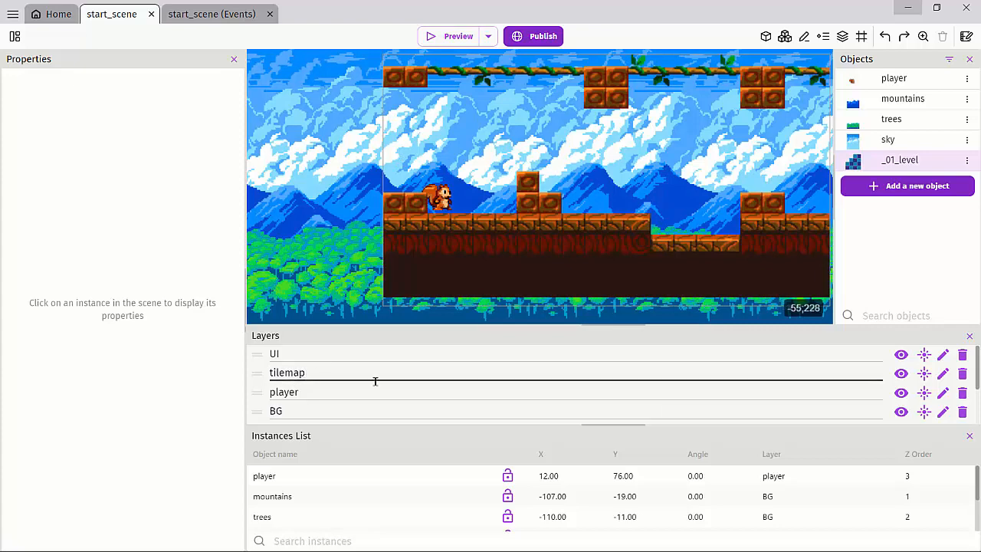
# - Move the player to about X 4, Y 70 with the tilemap layer temporarily hidden, and make that layer visible again
pyautogui.click(902, 375)
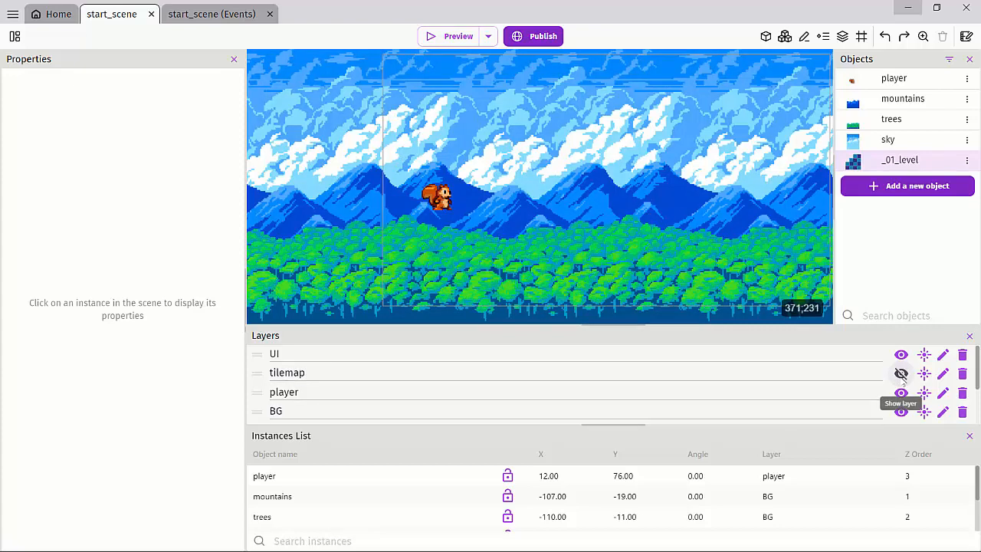
pyautogui.click(447, 199)
pyautogui.moveTo(446, 200)
pyautogui.mouseDown()
pyautogui.moveTo(342, 179)
pyautogui.moveTo(440, 187)
pyautogui.moveTo(360, 120)
pyautogui.moveTo(419, 157)
pyautogui.moveTo(437, 190)
pyautogui.mouseUp()
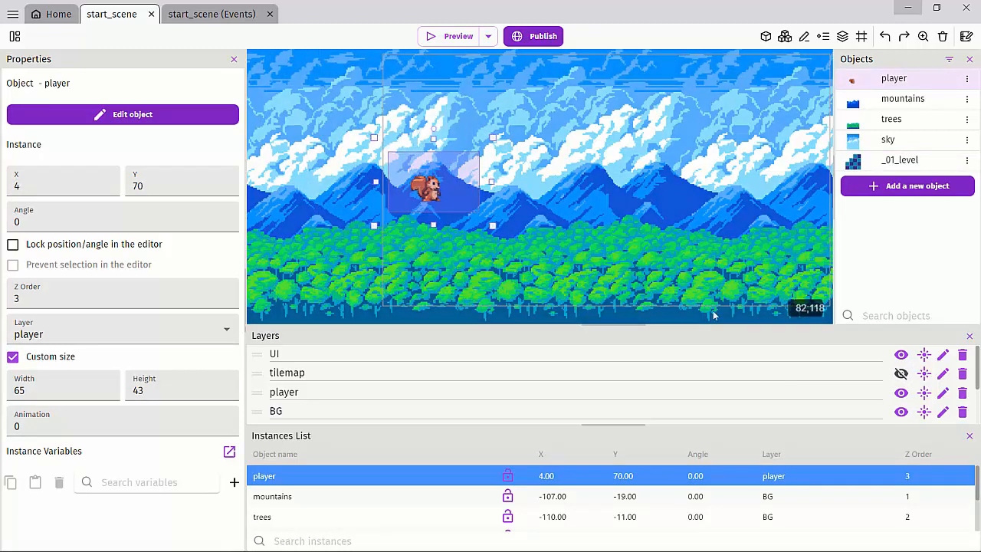
pyautogui.click(902, 373)
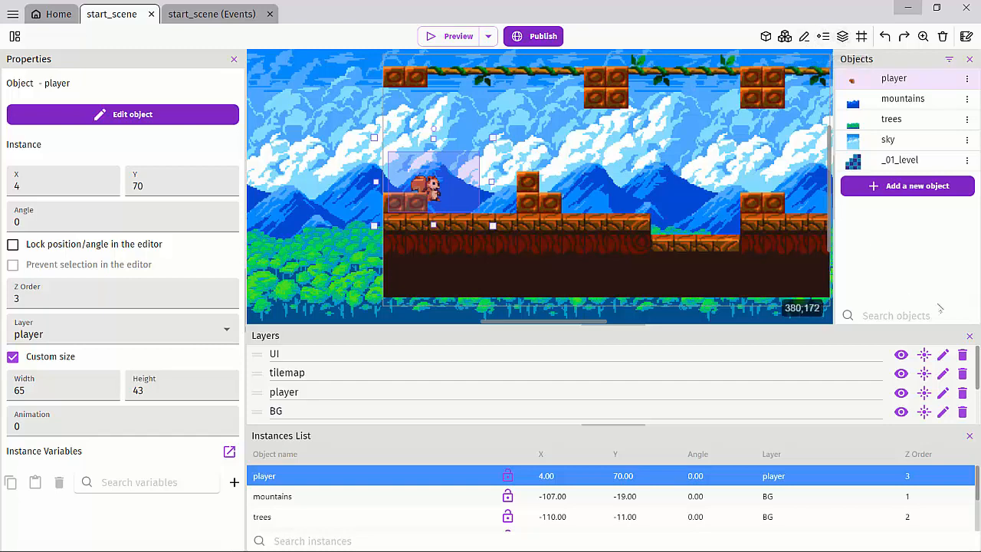
# - Close the Layers and Instances List panels and reopen both, with the Instances List first
pyautogui.click(970, 336)
pyautogui.click(969, 444)
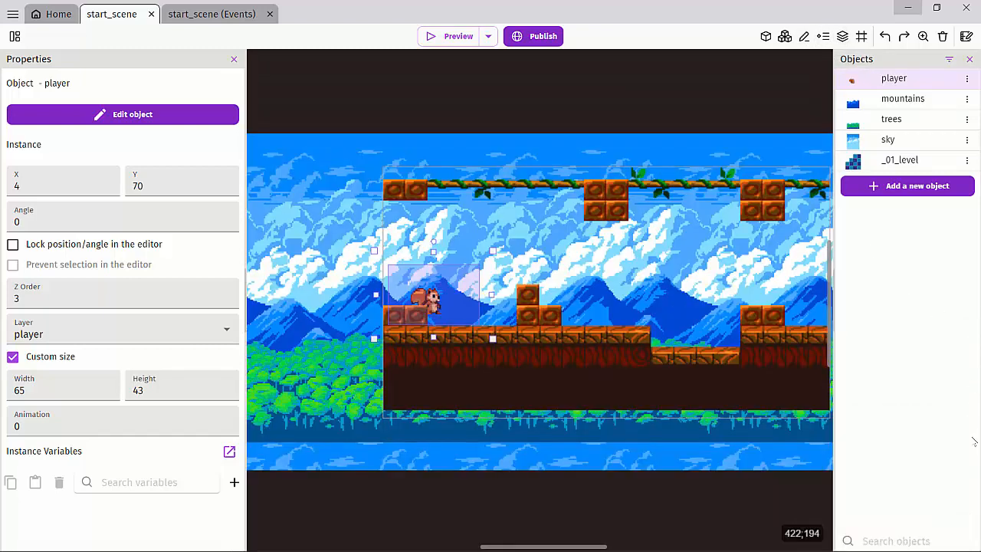
pyautogui.click(823, 36)
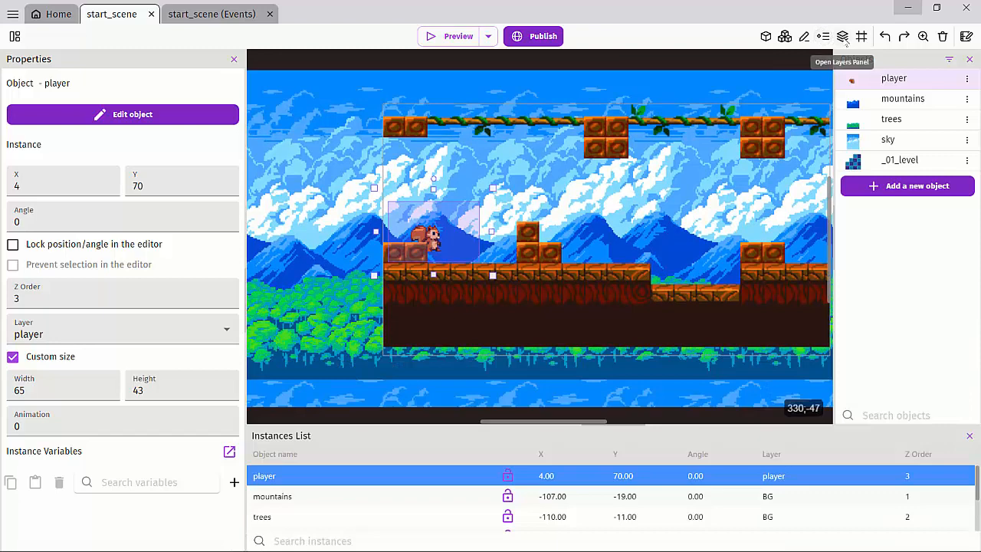
pyautogui.click(842, 36)
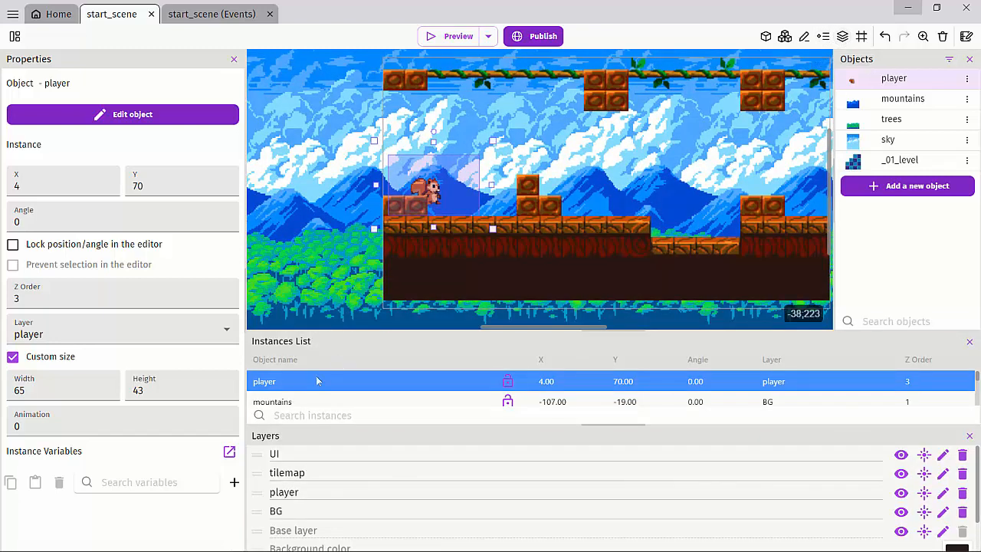
# - Select the player through the instances list, try to move it in the scene, and undo the move
pyautogui.click(278, 406)
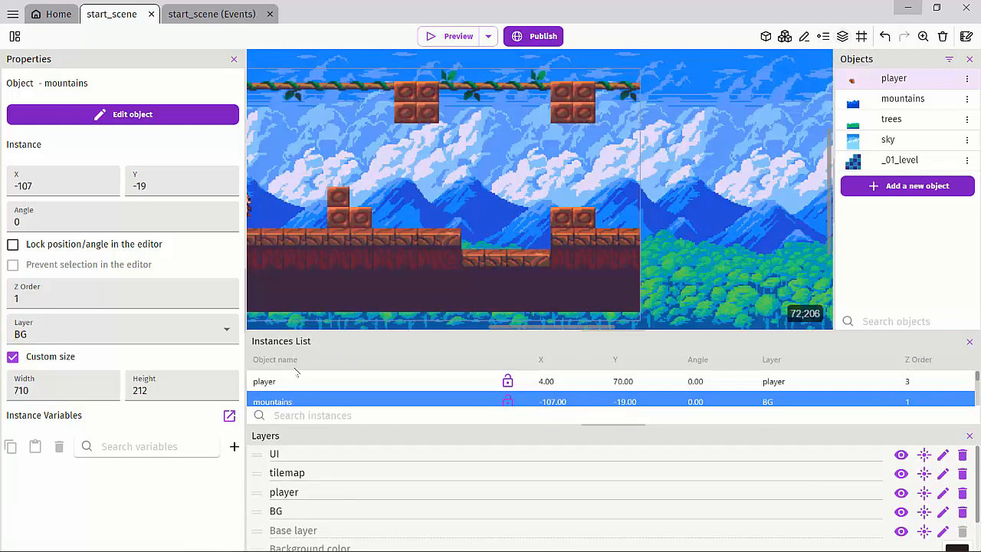
pyautogui.click(264, 382)
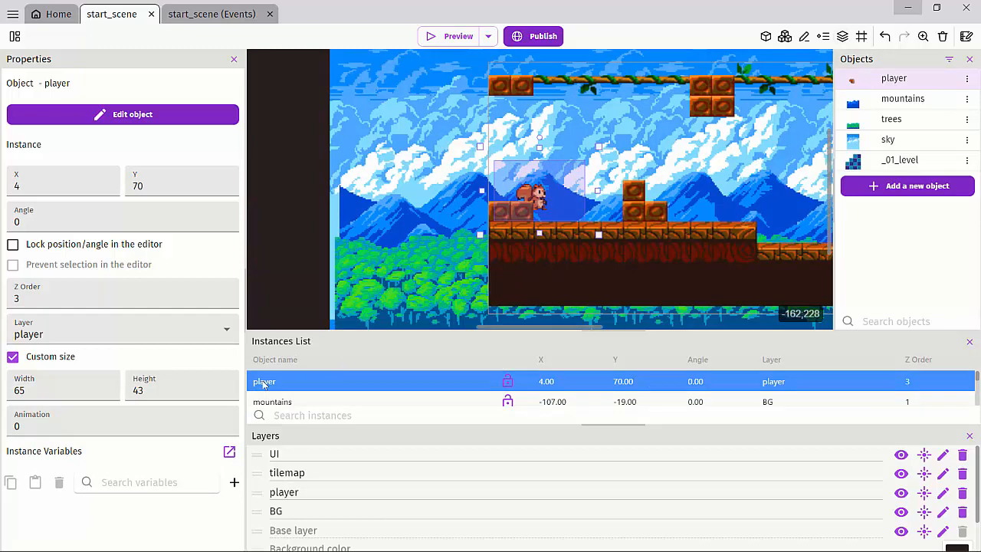
pyautogui.click(535, 194)
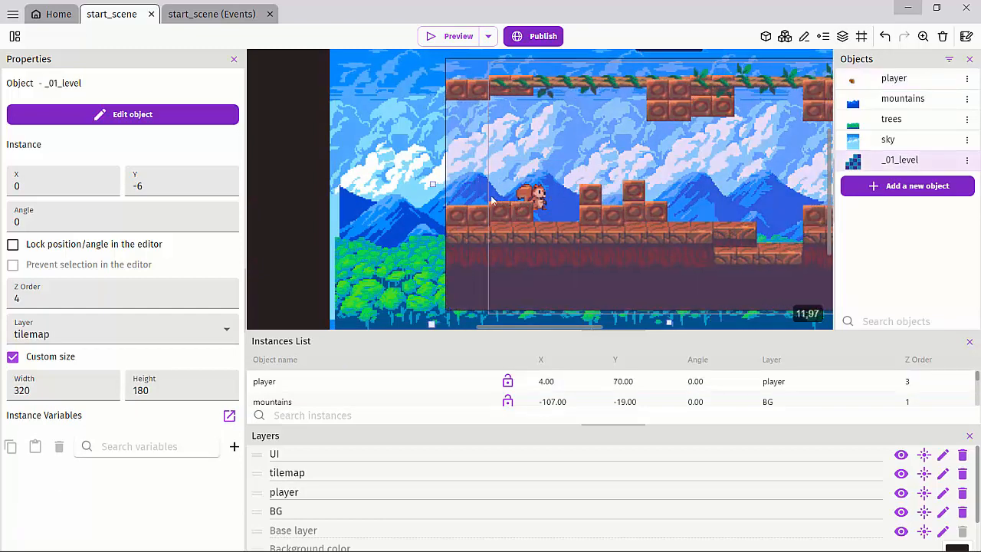
pyautogui.moveTo(493, 201); pyautogui.dragTo(513, 230)
pyautogui.hotkey('ctrl', 'z')
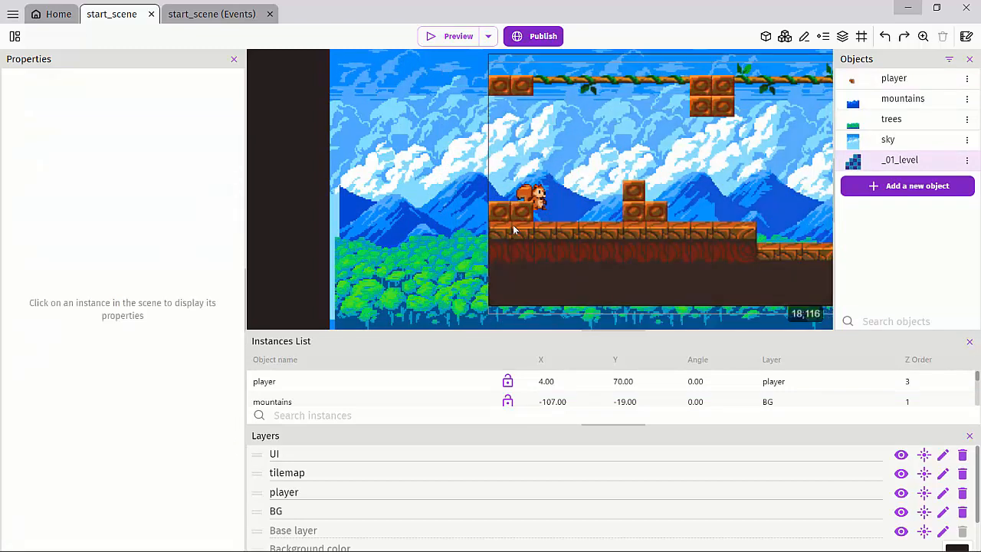
# - Hide the BG layer to inspect the level and squirrel alone, and show the layer again
pyautogui.scroll(1, 399, 159)
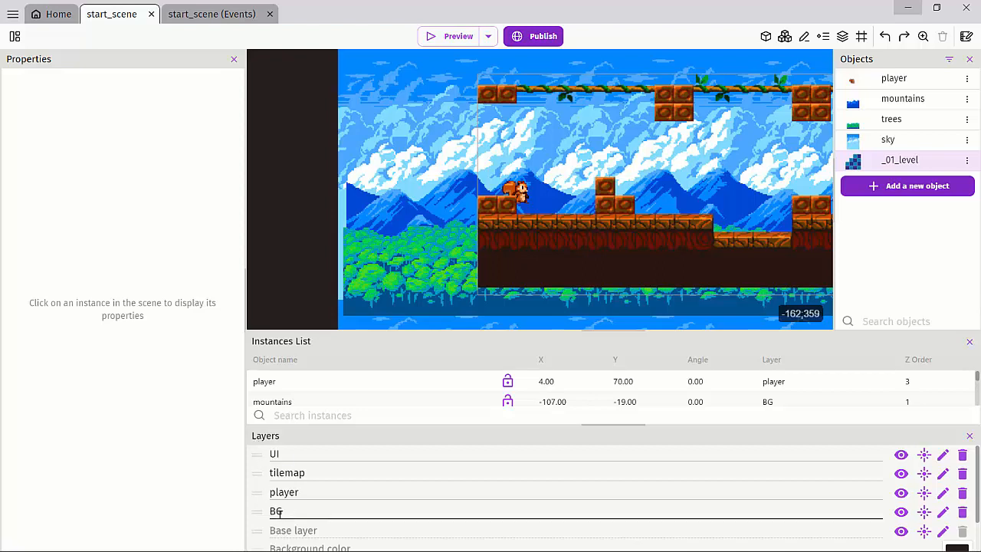
pyautogui.click(901, 514)
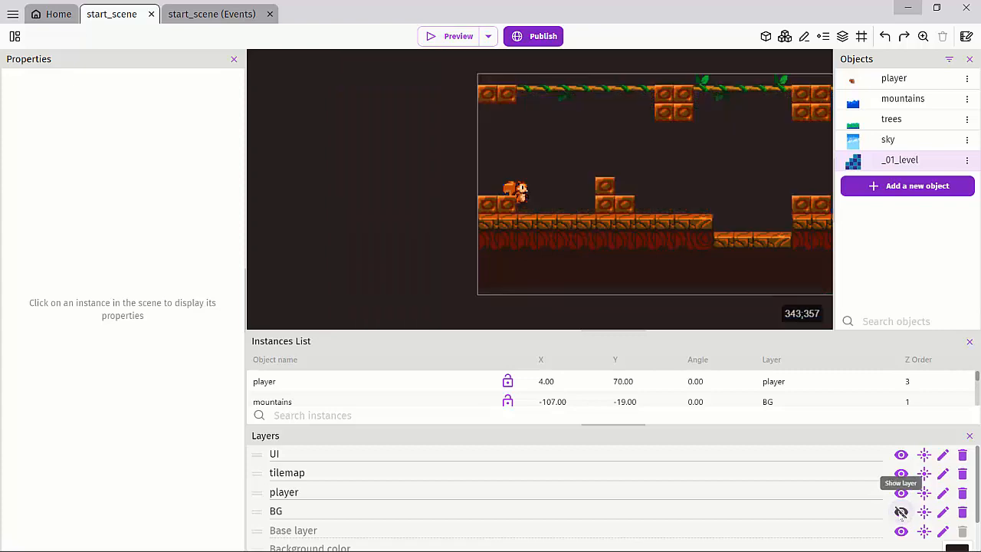
pyautogui.hscroll(5, 504, 151)
pyautogui.scroll(-1, 534, 222)
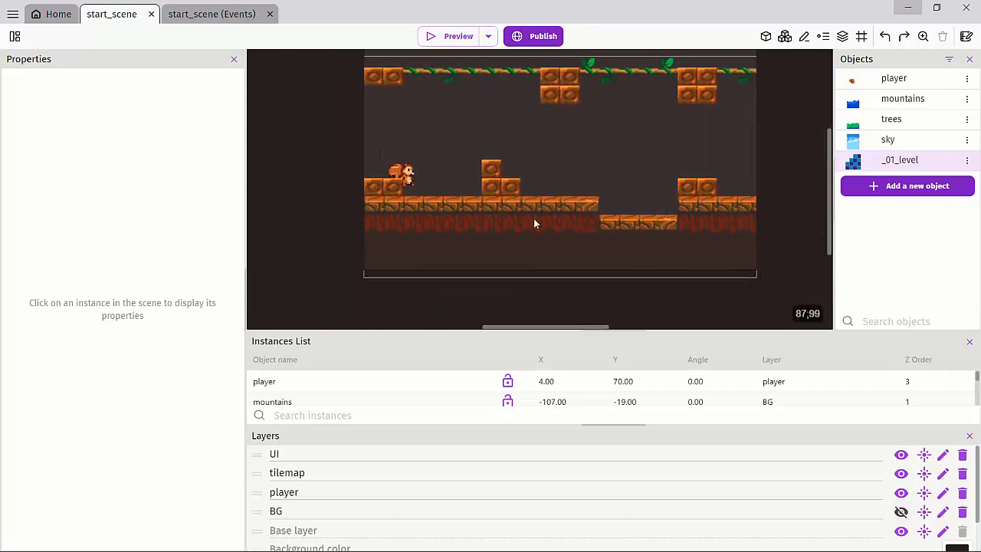
pyautogui.click(901, 512)
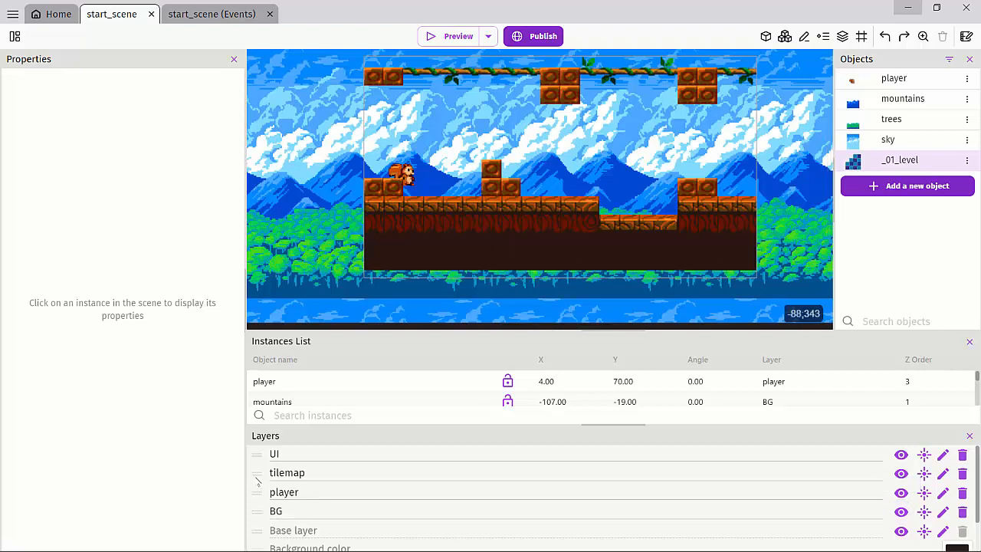
# - Place the player layer above the tilemap layer and move the squirrel to about X 16, Y 78
pyautogui.moveTo(260, 499); pyautogui.dragTo(261, 477)
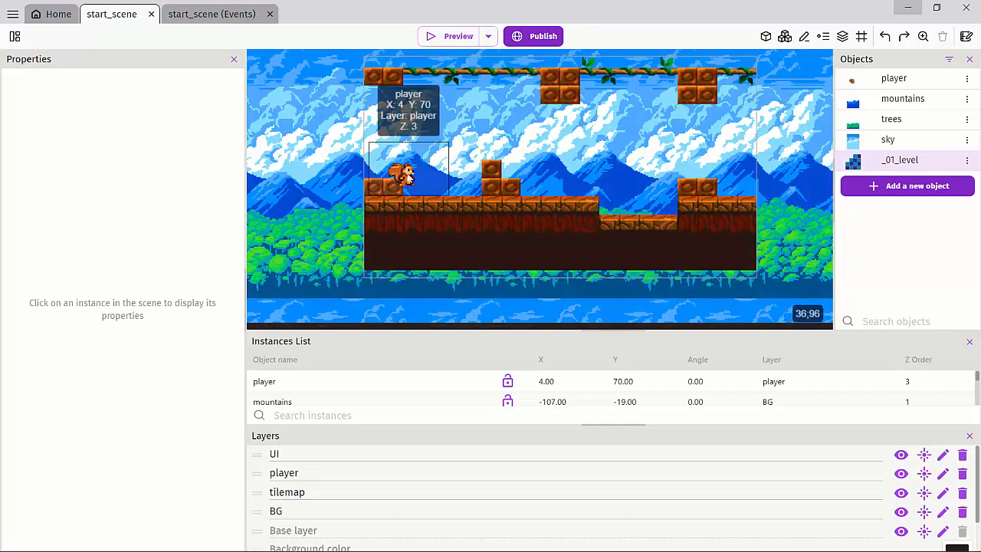
pyautogui.click(408, 176)
pyautogui.moveTo(408, 177)
pyautogui.mouseDown()
pyautogui.moveTo(339, 164)
pyautogui.moveTo(460, 193)
pyautogui.moveTo(422, 164)
pyautogui.moveTo(410, 181)
pyautogui.mouseUp()
pyautogui.keyDown('ctrl'); pyautogui.scroll(3, 410, 181); pyautogui.keyUp('ctrl')
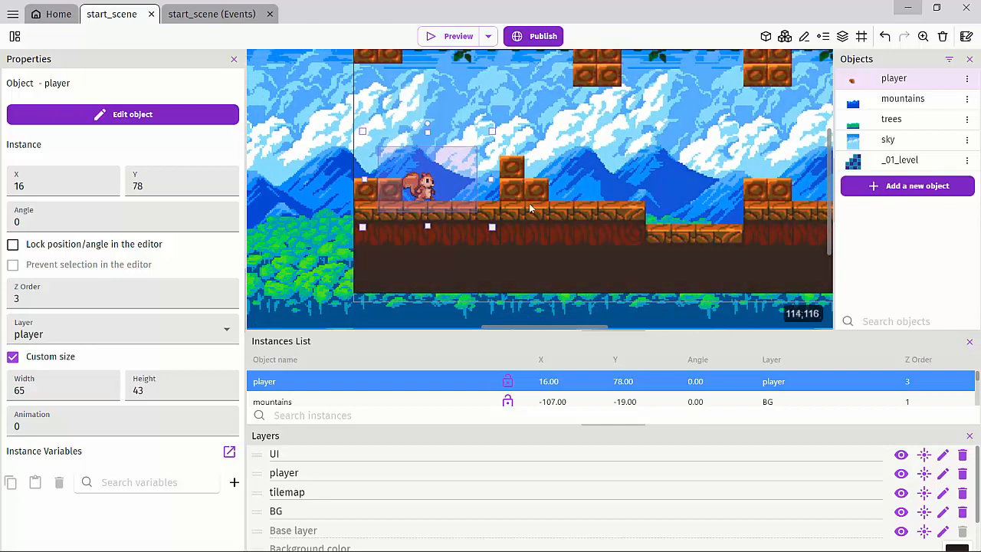
# - Try a duplicate of the level tilemap at about X 1, Y 16 with the player moved to about X -35, Y 69, and delete the duplicate
pyautogui.click(528, 203)
pyautogui.moveTo(525, 188); pyautogui.dragTo(521, 220)
pyautogui.click(412, 194)
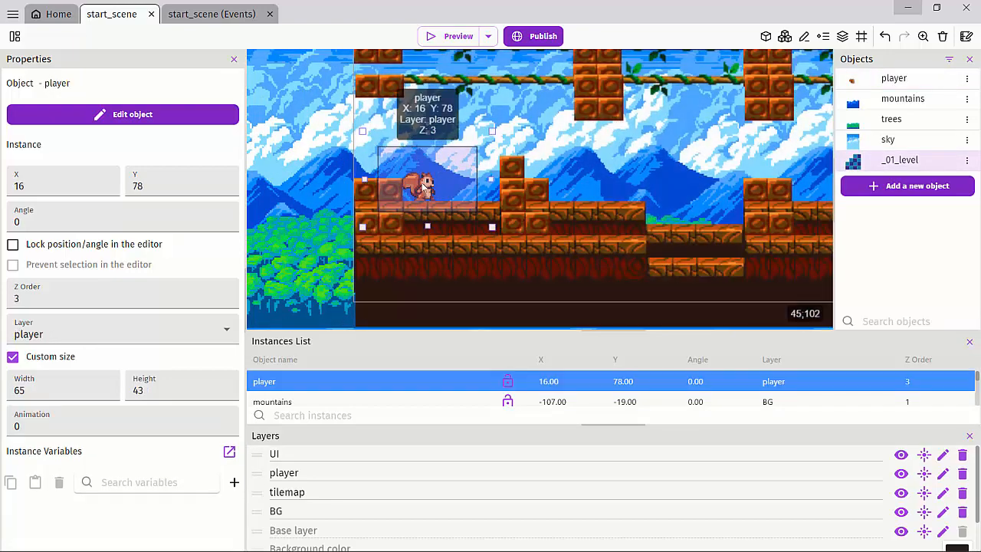
pyautogui.moveTo(412, 193); pyautogui.dragTo(337, 182)
pyautogui.click(497, 250)
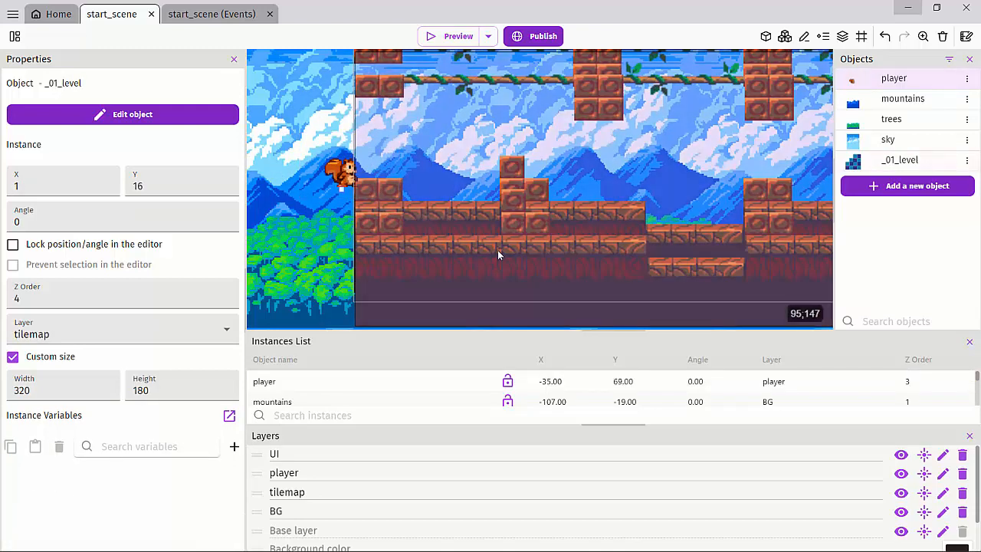
pyautogui.press('Delete')
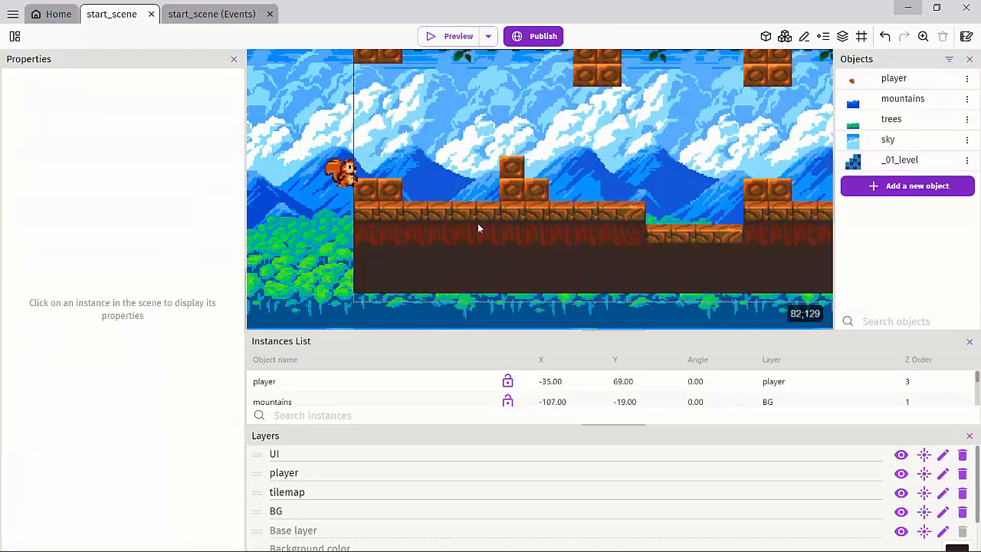
# - Move the level tilemap to about X -4, Y -5 and the player to about X 33, Y 79
pyautogui.moveTo(475, 219)
pyautogui.mouseDown()
pyautogui.moveTo(448, 187)
pyautogui.moveTo(557, 221)
pyautogui.moveTo(475, 215)
pyautogui.mouseUp()
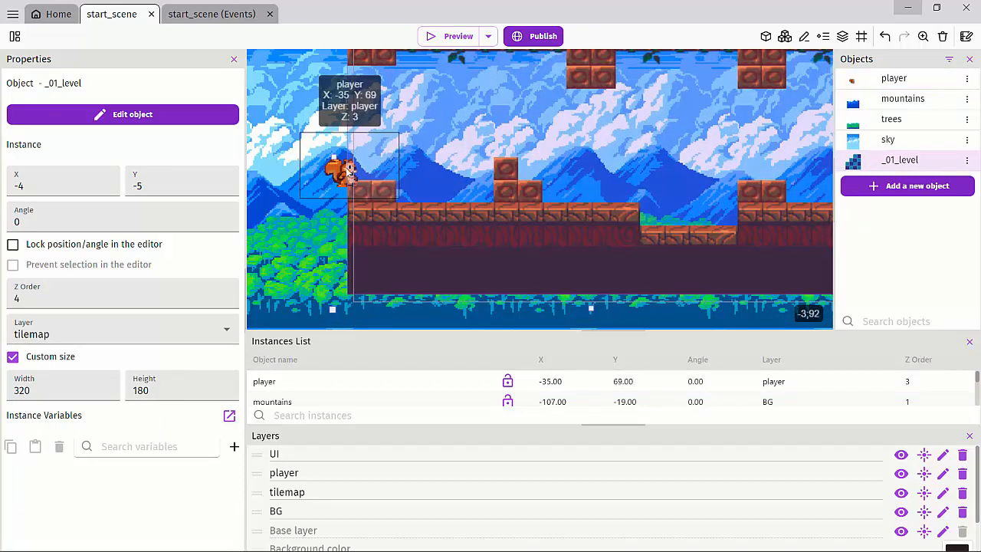
pyautogui.click(337, 174)
pyautogui.moveTo(337, 175); pyautogui.dragTo(460, 184)
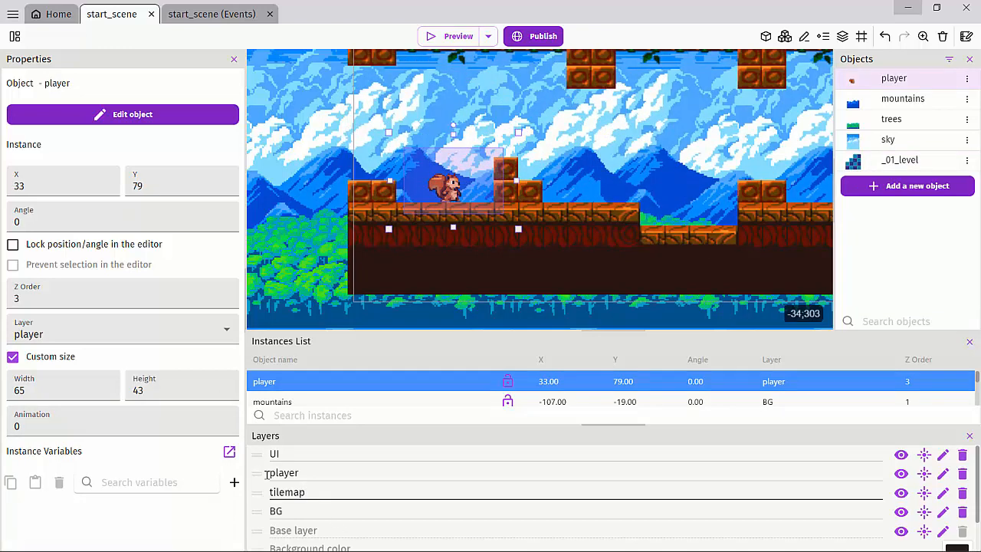
# - Move the BG layer above the tilemap layer to test the stacking order, and return the tilemap layer above BG
pyautogui.scroll(-5, 405, 95)
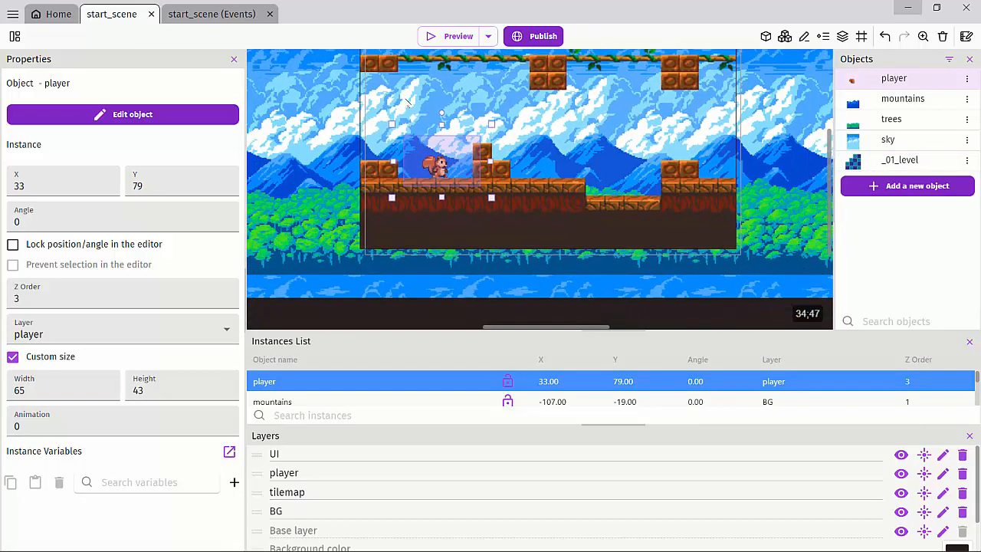
pyautogui.scroll(3, 405, 96)
pyautogui.moveTo(408, 99); pyautogui.dragTo(365, 132, button='middle')
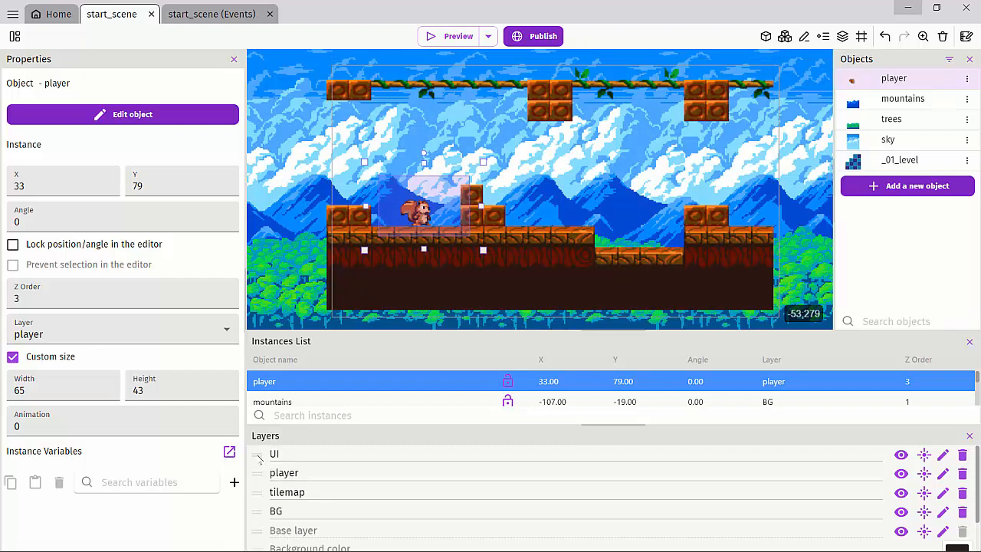
pyautogui.moveTo(260, 469); pyautogui.dragTo(288, 523)
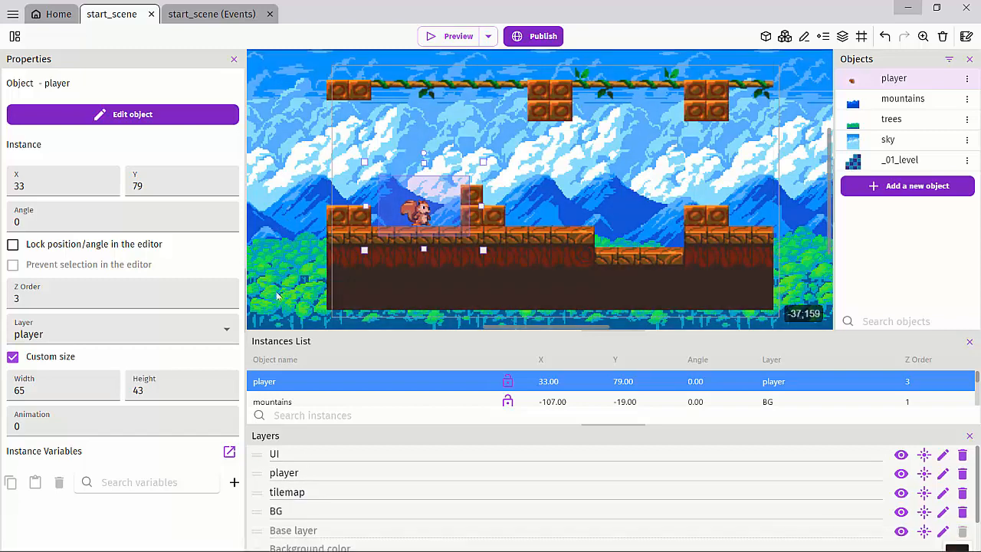
pyautogui.moveTo(259, 511); pyautogui.dragTo(261, 500)
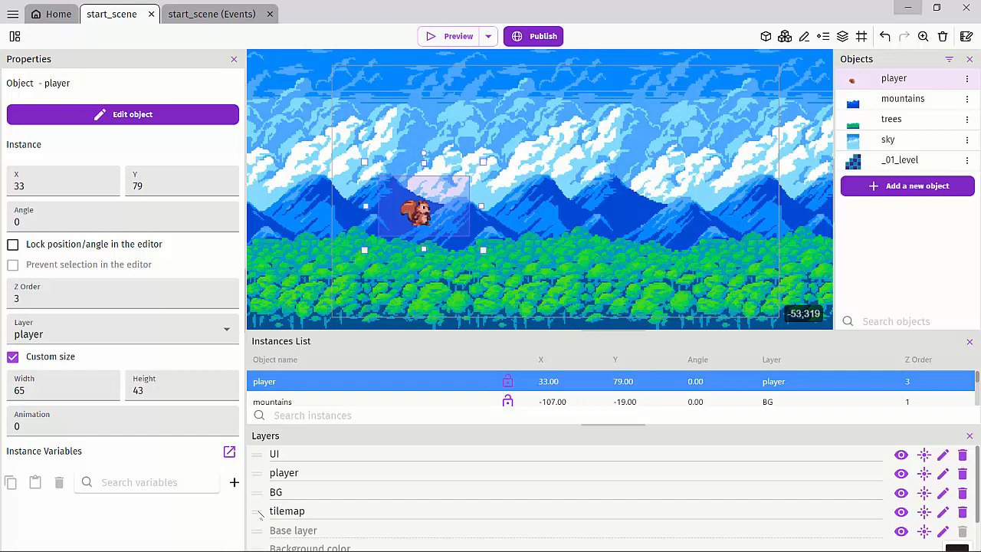
pyautogui.moveTo(261, 513); pyautogui.dragTo(261, 494)
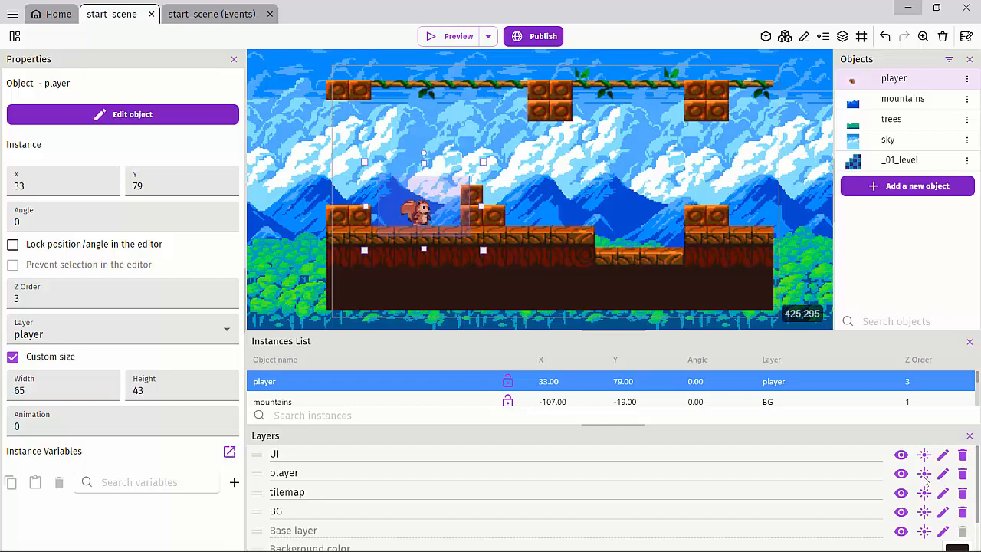
# - Hide the player and tilemap layers and enlarge the instances list to show every instance
pyautogui.click(901, 474)
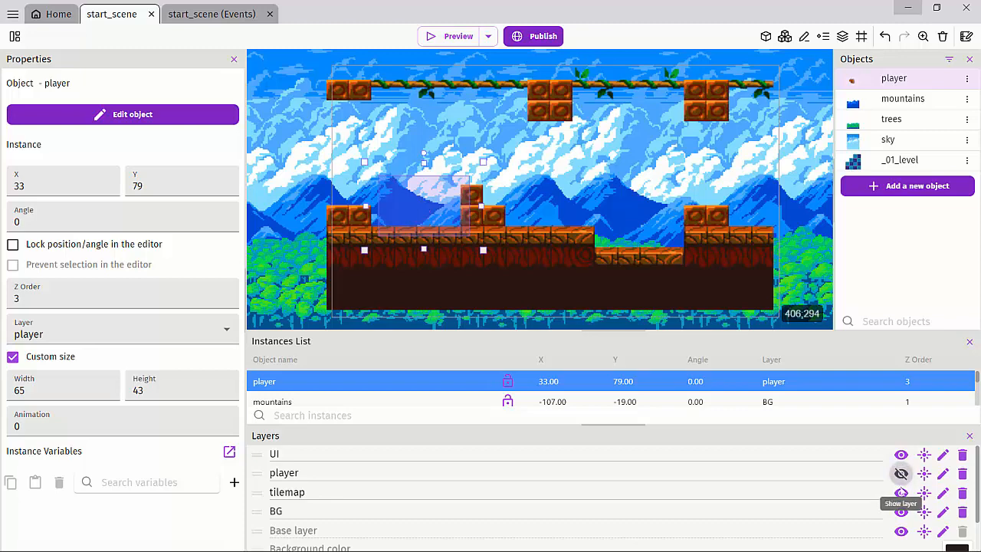
pyautogui.click(902, 493)
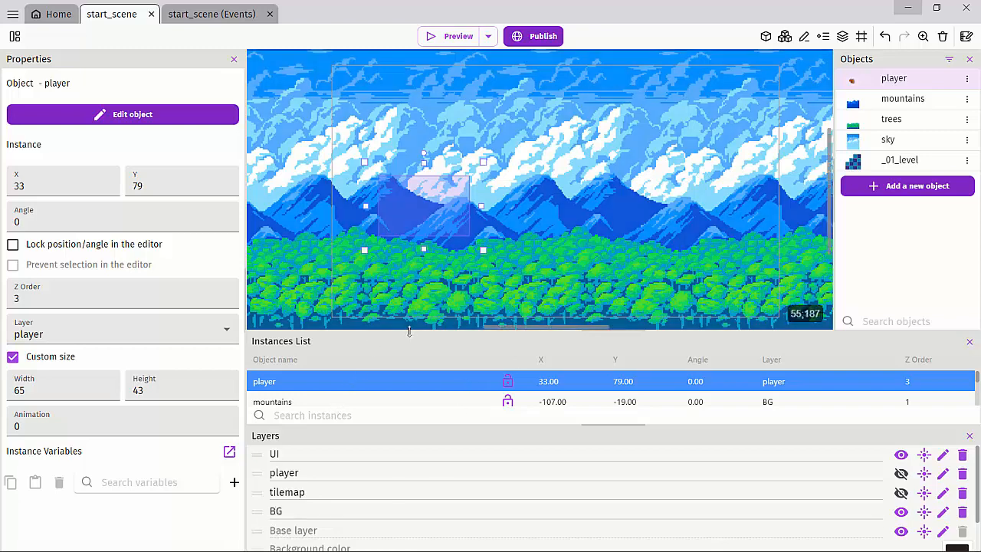
pyautogui.moveTo(409, 330); pyautogui.dragTo(406, 250)
pyautogui.scroll(-5, 651, 121)
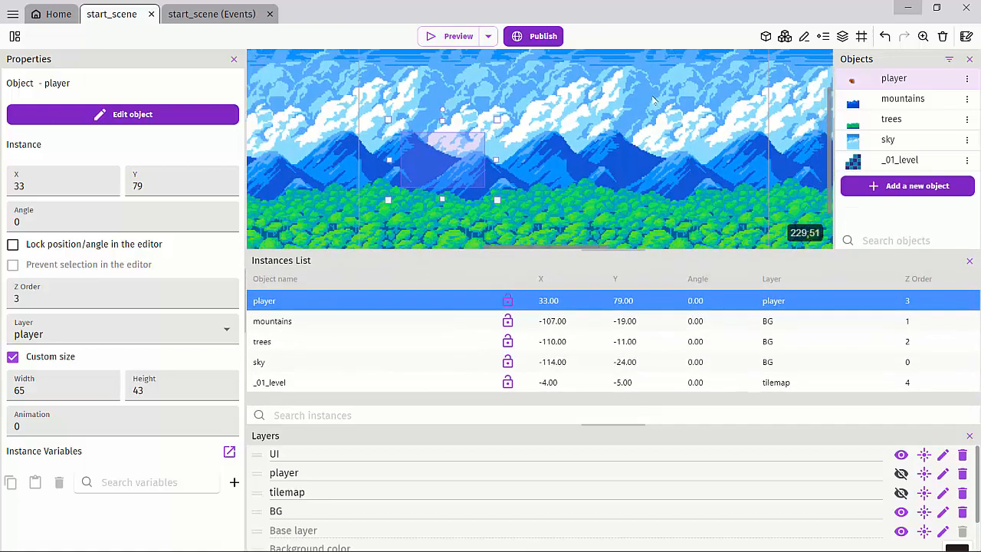
# - Select the mountains, trees and sky instances one after another in the instances list to check their layer and Z order
pyautogui.scroll(-3, 652, 120)
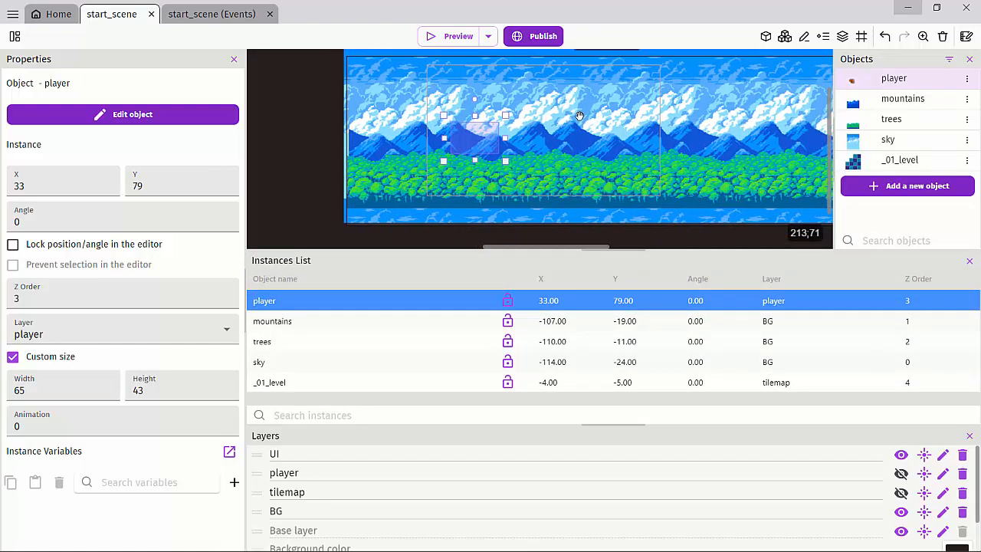
pyautogui.click(289, 117)
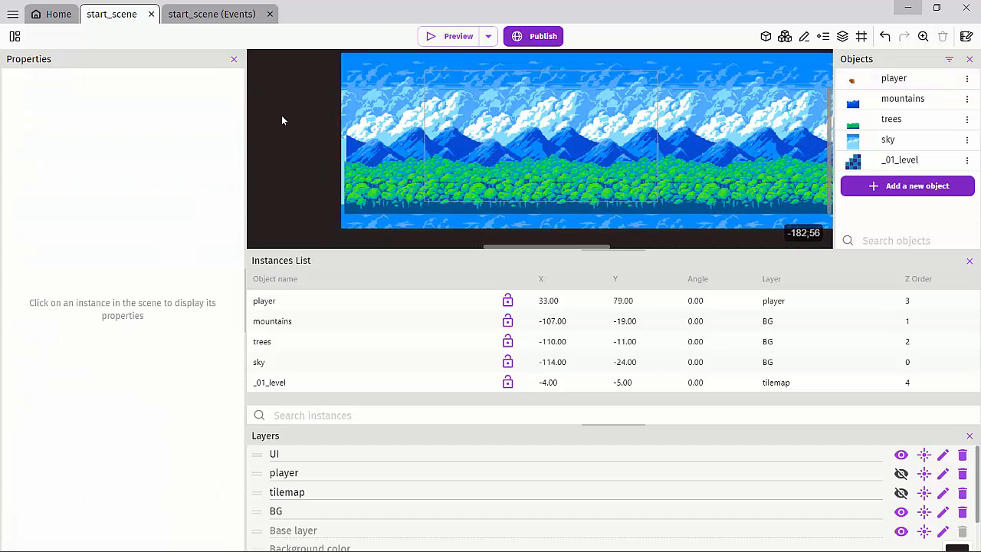
pyautogui.click(264, 323)
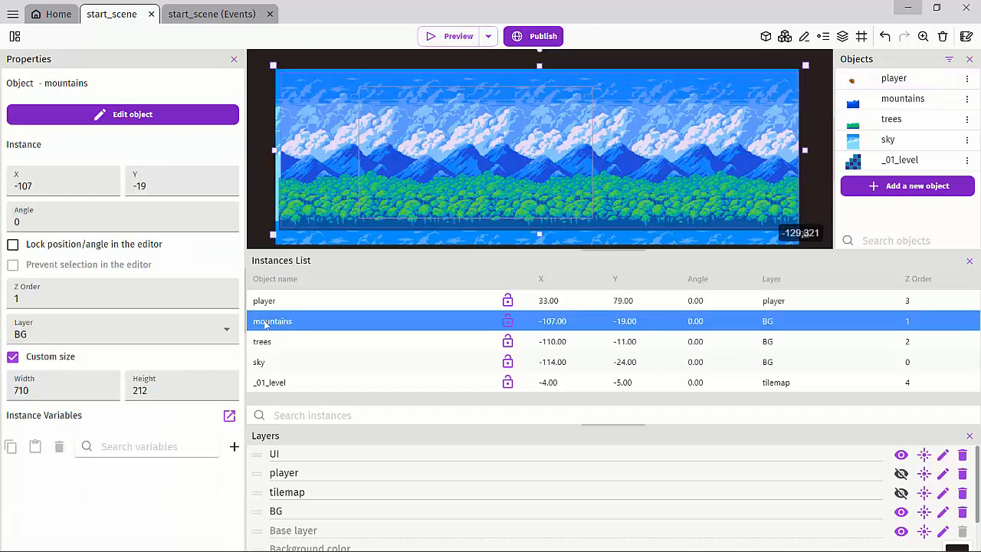
pyautogui.click(263, 341)
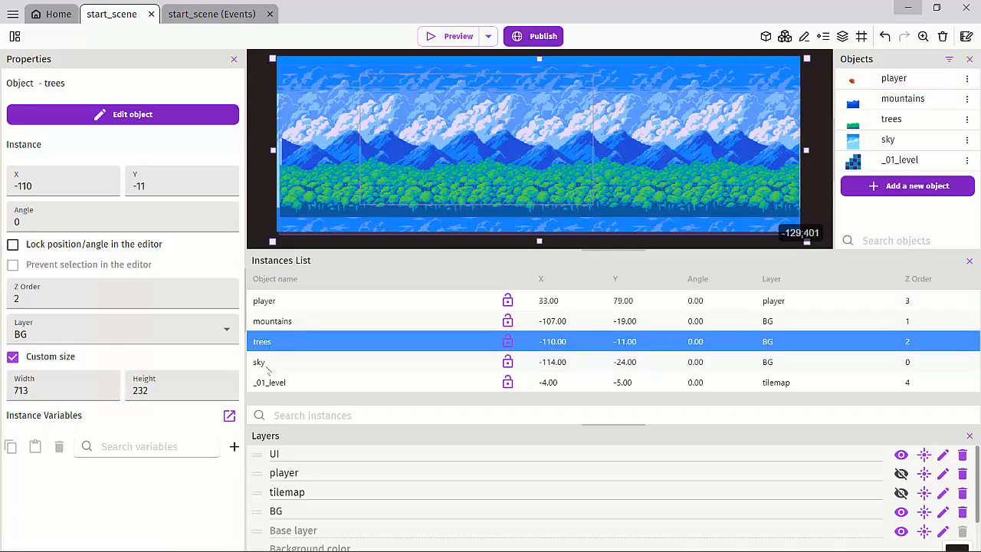
pyautogui.click(260, 362)
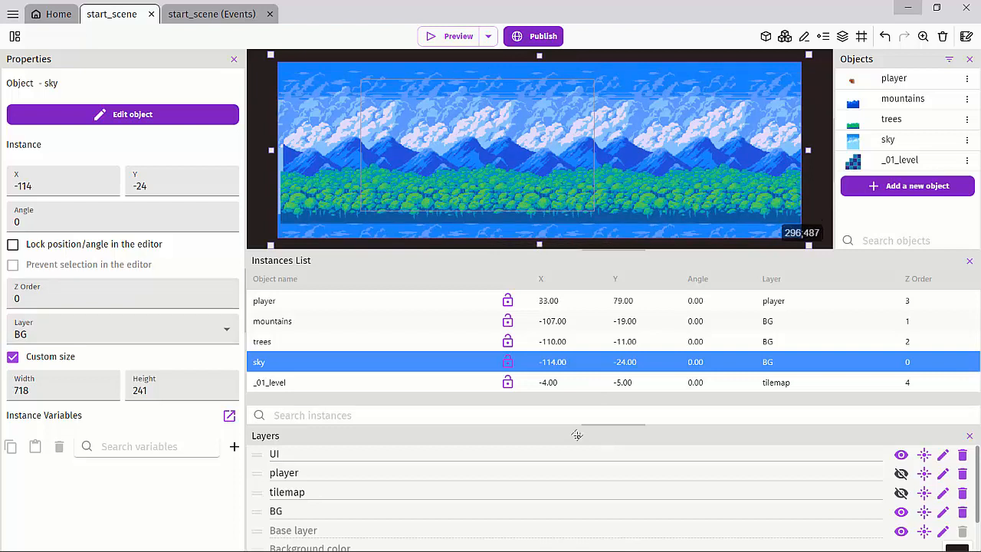
# - Spread the background apart: trees to about X -100, Y 119, mountains to about X -98, Y 66, and sky to about X -116, Y -104
pyautogui.scroll(-2, 564, 135)
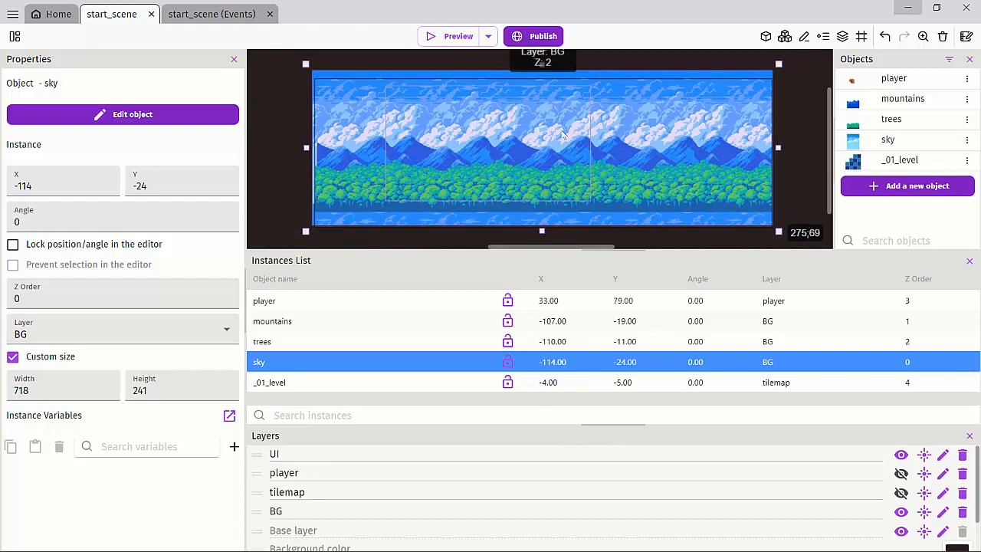
pyautogui.click(632, 136)
pyautogui.moveTo(624, 140); pyautogui.dragTo(642, 185)
pyautogui.scroll(-1, 636, 135)
pyautogui.click(633, 67)
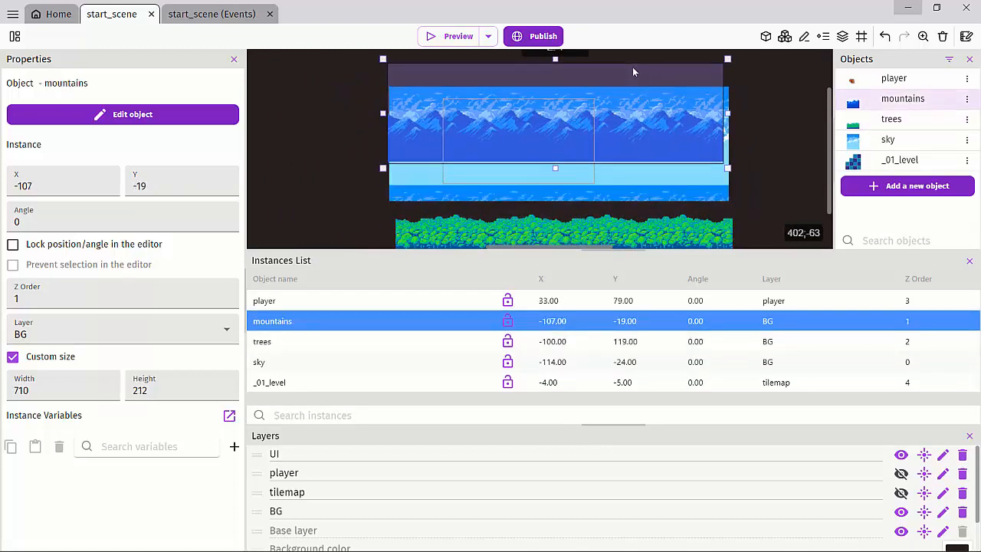
pyautogui.moveTo(632, 67)
pyautogui.mouseDown()
pyautogui.moveTo(643, 108)
pyautogui.moveTo(643, 69)
pyautogui.mouseUp()
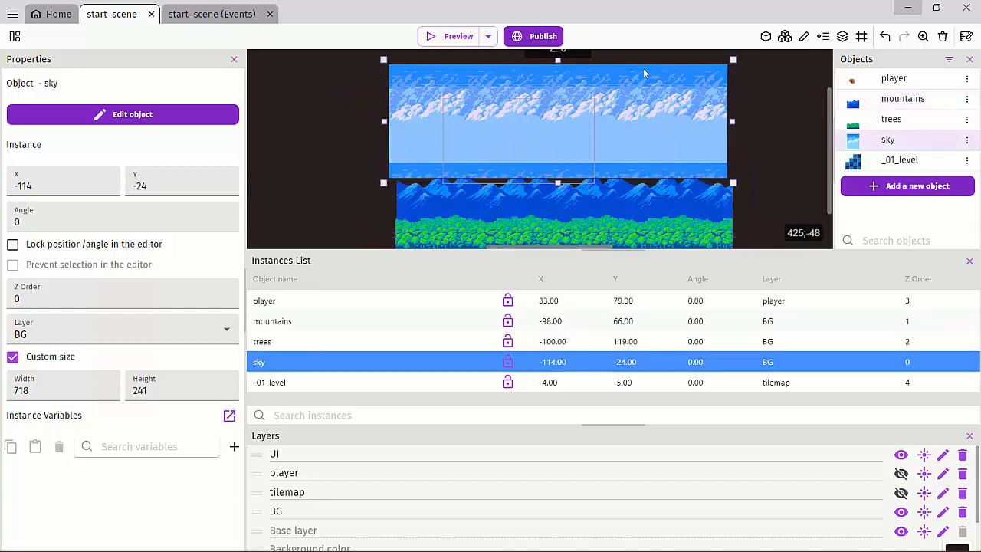
pyautogui.scroll(-2, 603, 110)
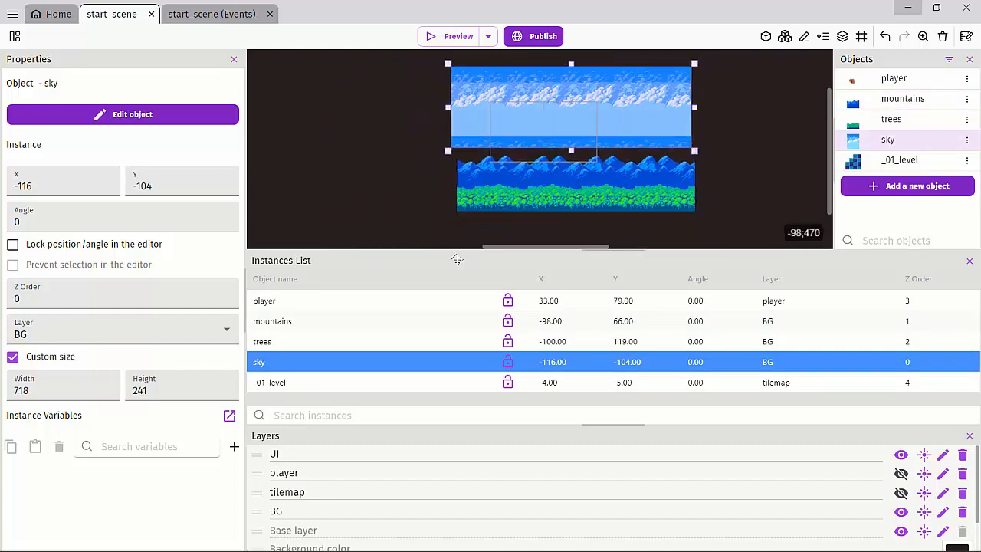
# - Close the instances list and the layer list, and select the sky in the enlarged scene view
pyautogui.click(970, 261)
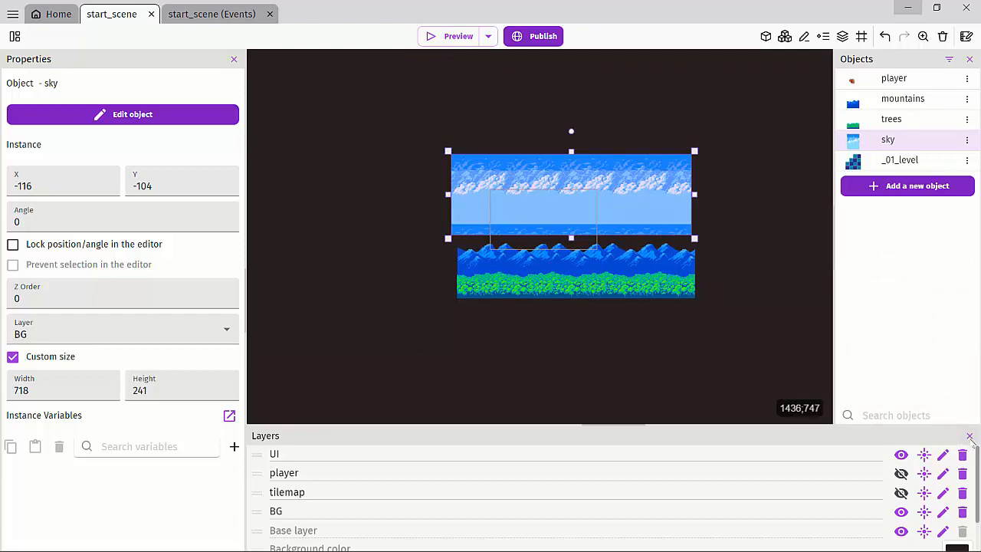
pyautogui.click(970, 437)
pyautogui.scroll(5, 578, 322)
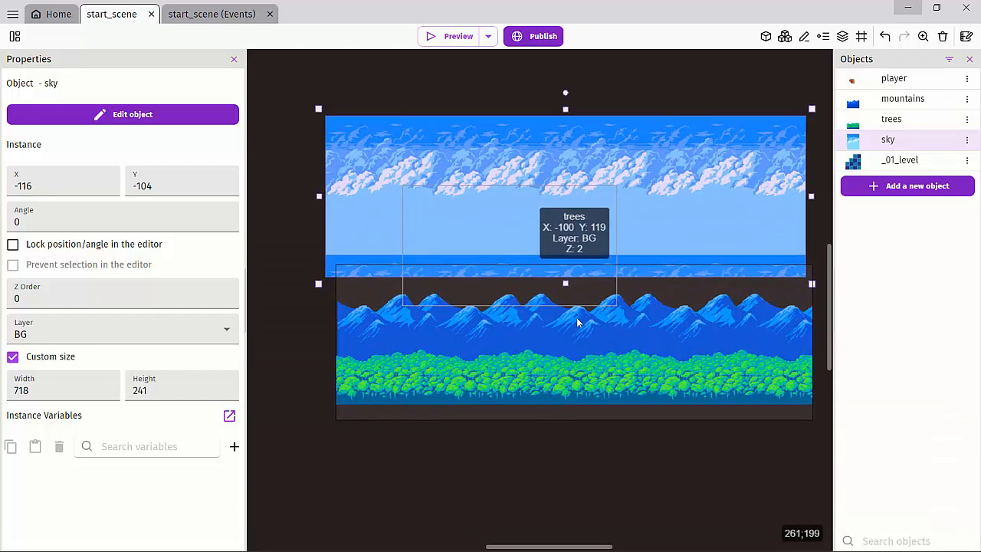
pyautogui.click(298, 330)
pyautogui.scroll(-1, 292, 322)
pyautogui.hscroll(1, 291, 321)
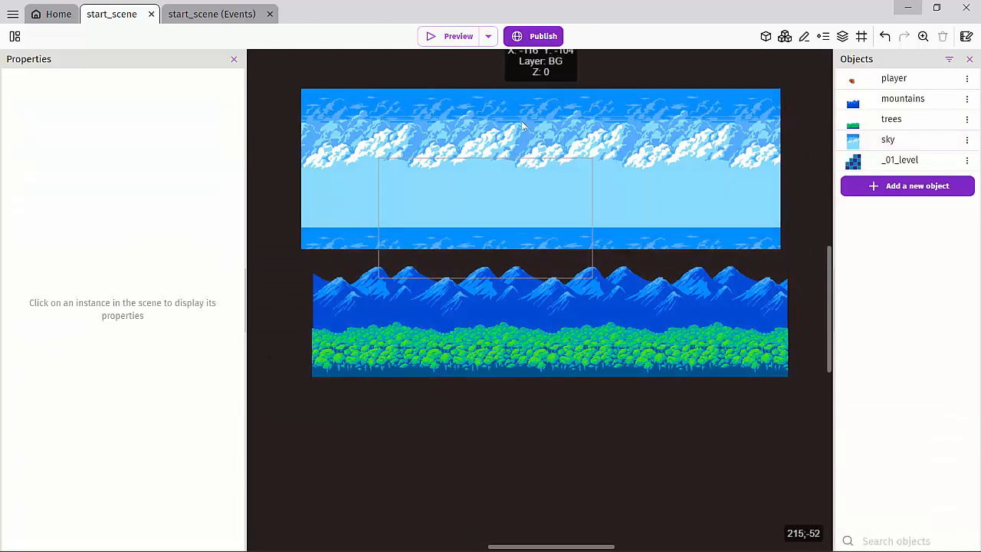
pyautogui.click(524, 125)
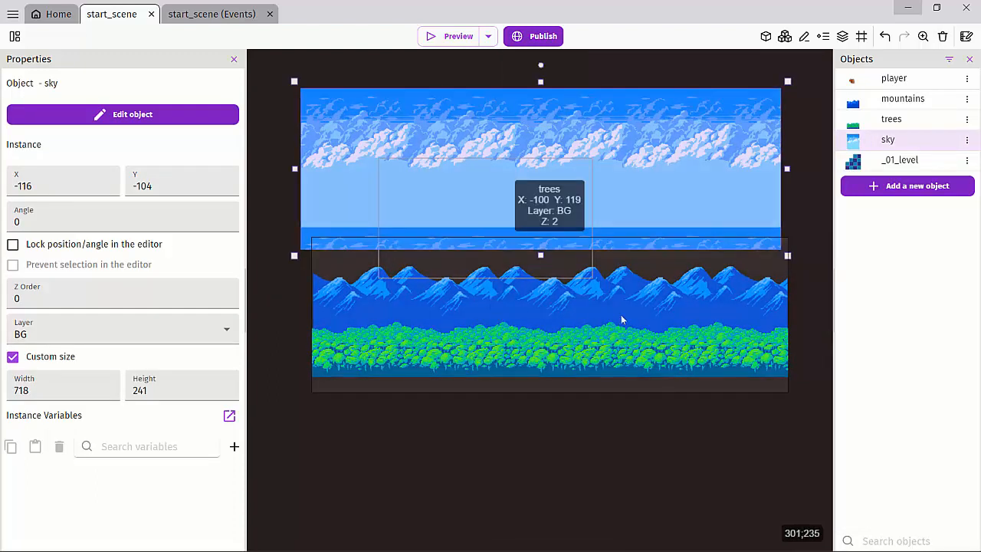
# - Pull the trees away, move the mountains over the sky at about X -116, Y -65, and place the trees at about X -122, Y -48
pyautogui.moveTo(677, 291); pyautogui.dragTo(685, 403)
pyautogui.click(704, 302)
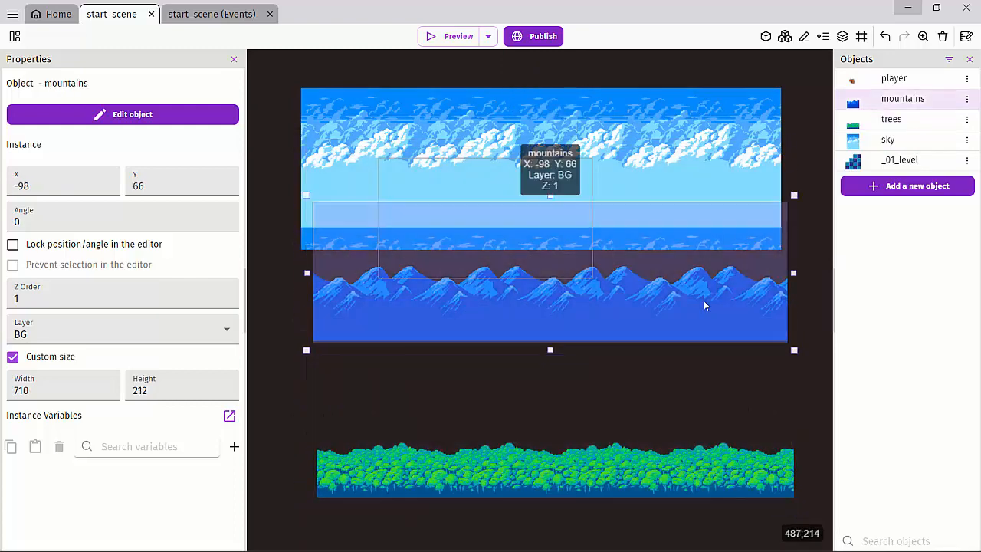
pyautogui.moveTo(715, 301); pyautogui.dragTo(694, 222)
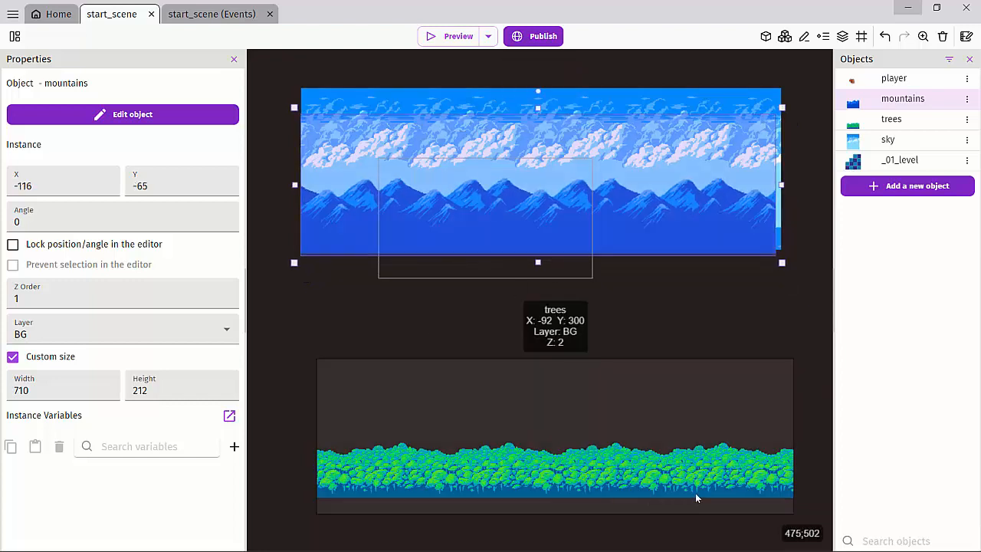
pyautogui.click(609, 469)
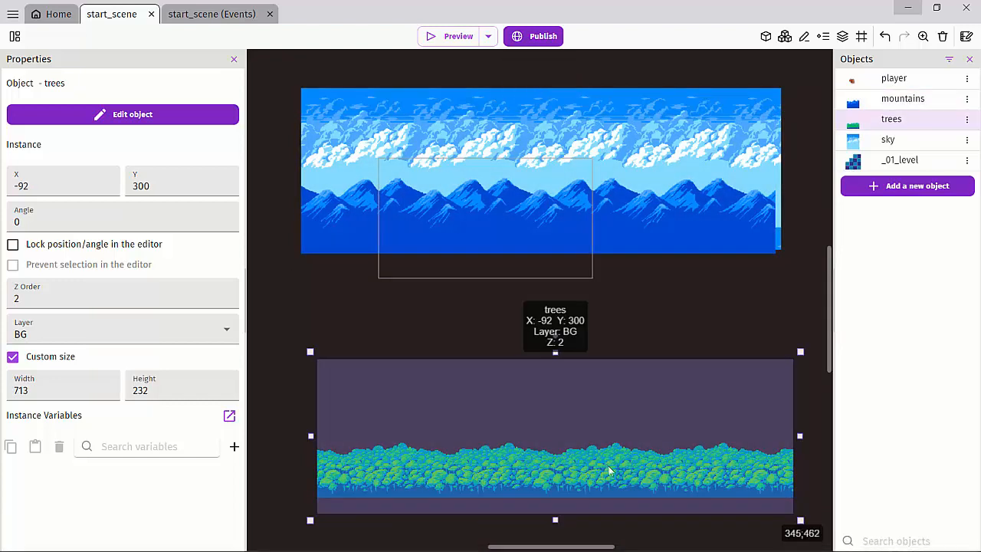
pyautogui.moveTo(609, 469); pyautogui.dragTo(591, 241)
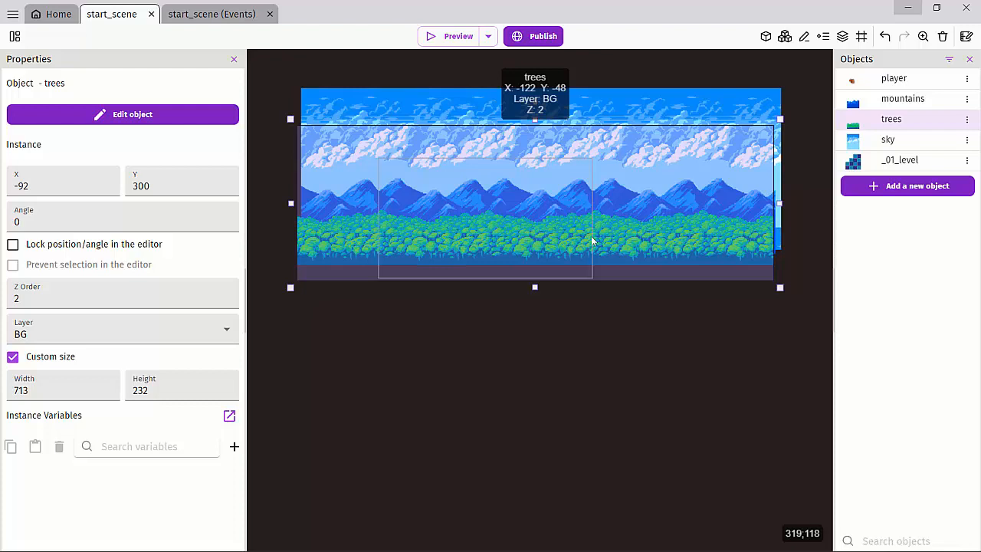
pyautogui.moveTo(592, 241); pyautogui.dragTo(591, 242)
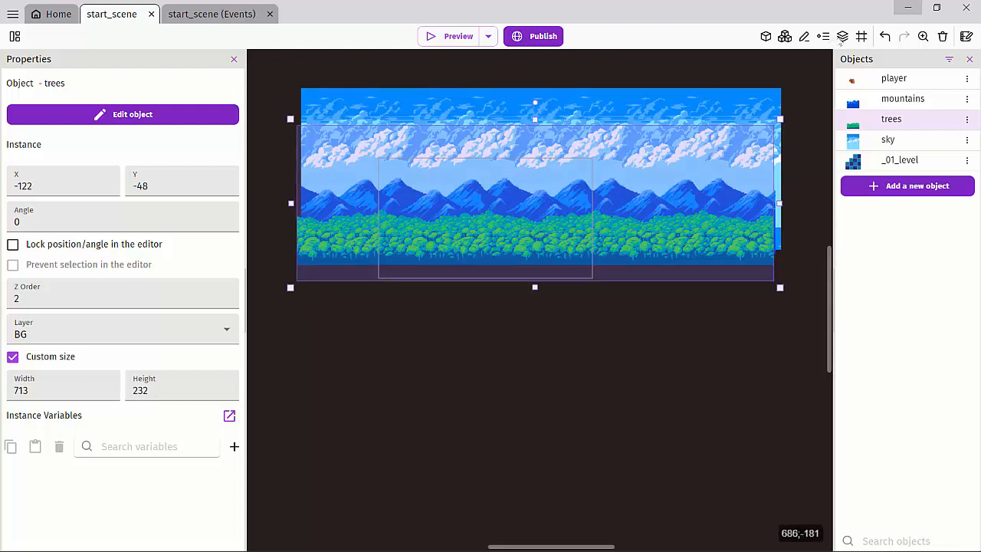
# - Reopen the layer list, point out the BG layer and clear the selection in the scene
pyautogui.click(842, 36)
pyautogui.click(295, 514)
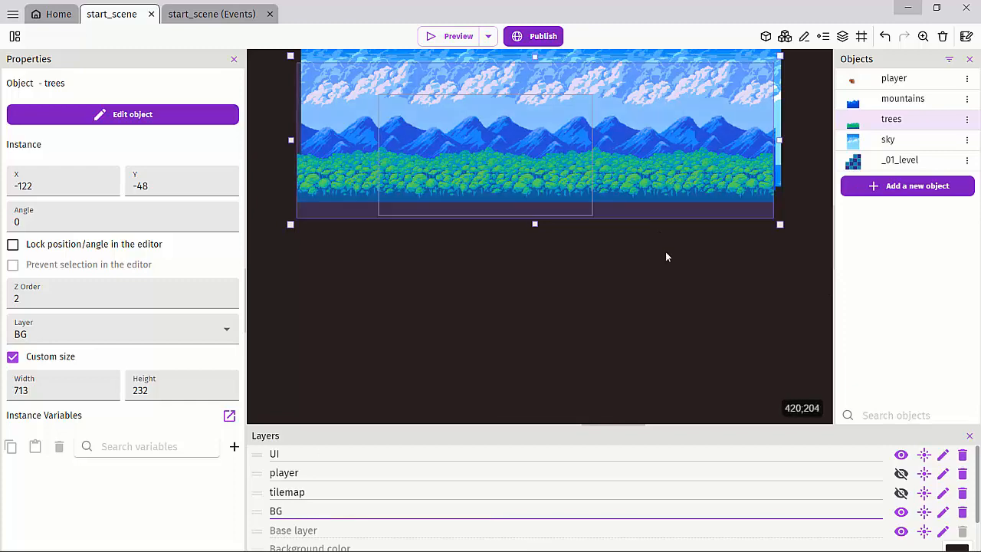
pyautogui.click(590, 277)
pyautogui.moveTo(589, 277); pyautogui.dragTo(603, 365, button='middle')
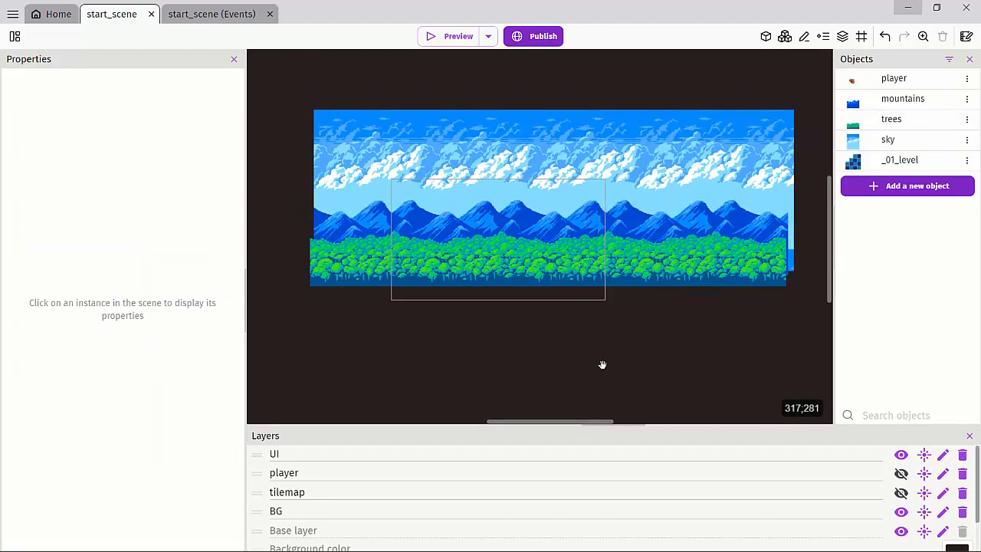
# - Separate the background by moving the sky to about X -96, Y 229 and the trees above the mountains, and select the mountains
pyautogui.click(627, 123)
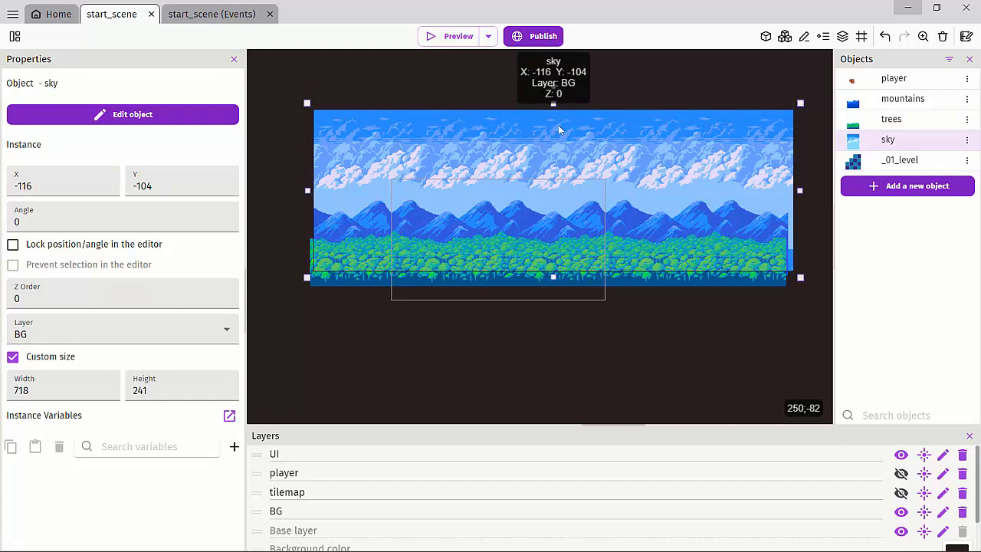
pyautogui.moveTo(558, 129); pyautogui.dragTo(571, 349)
pyautogui.click(700, 214)
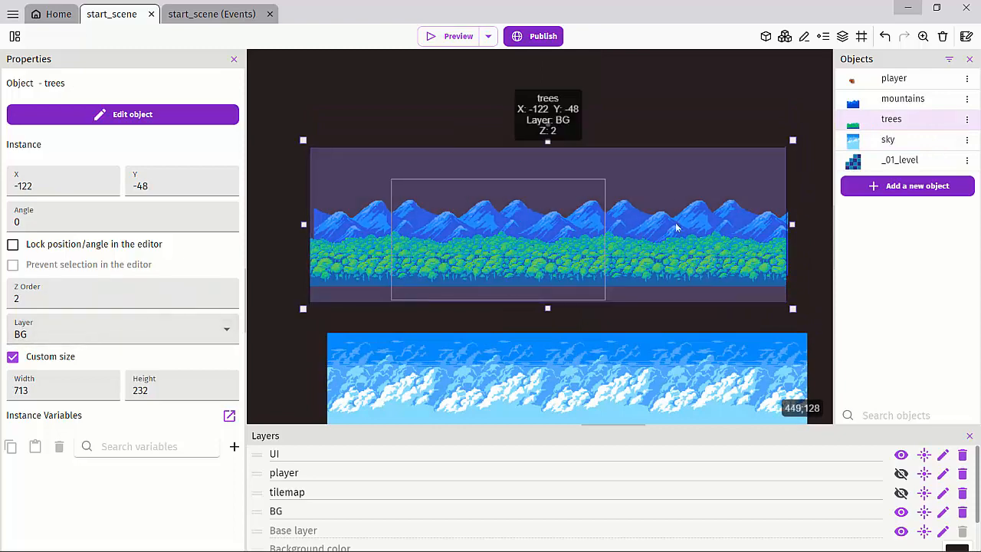
pyautogui.moveTo(677, 182); pyautogui.dragTo(678, 62)
pyautogui.click(668, 233)
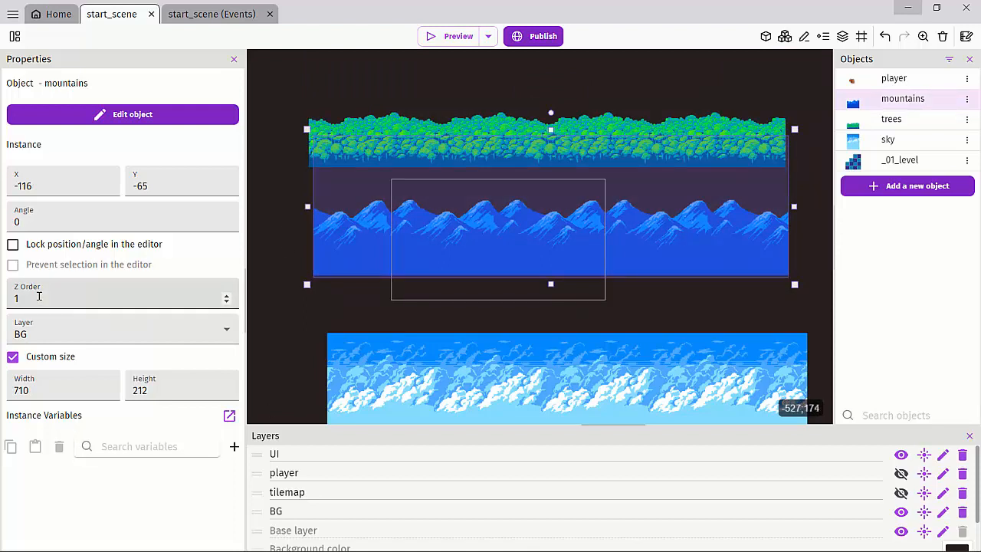
# - Restack the background with the sky behind, the mountains at about X -119, Y -37 and the trees at about X -123, Y -22
pyautogui.click(412, 373)
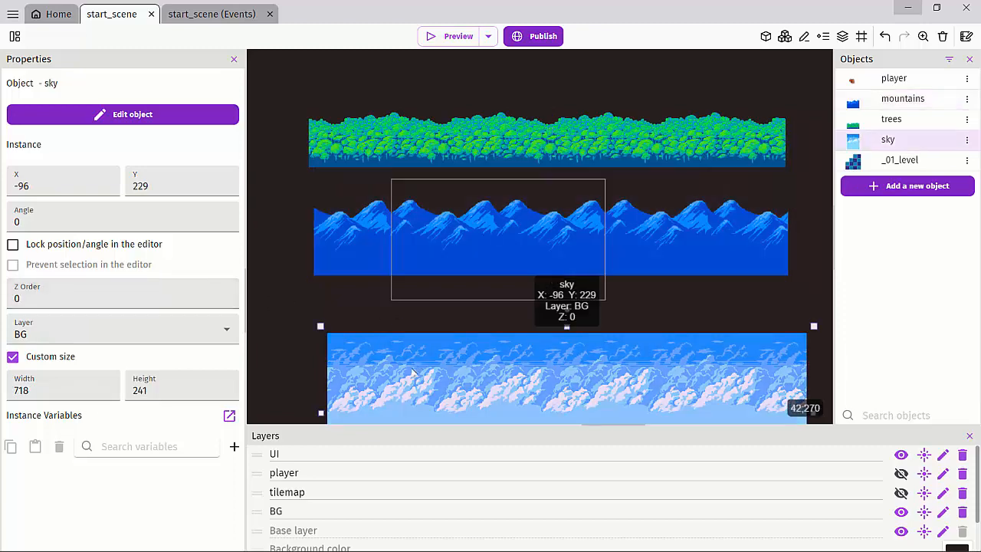
pyautogui.moveTo(405, 389); pyautogui.dragTo(393, 201)
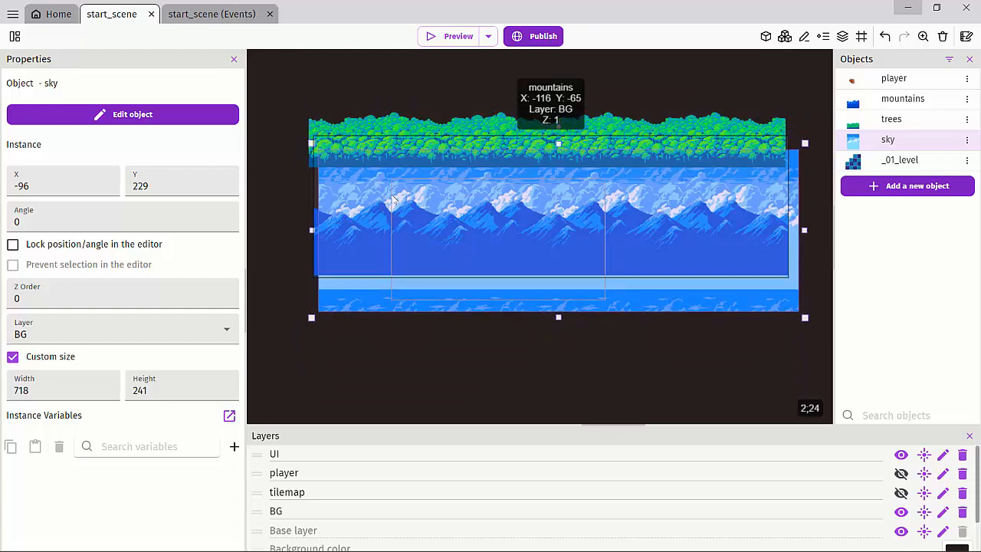
pyautogui.click(700, 250)
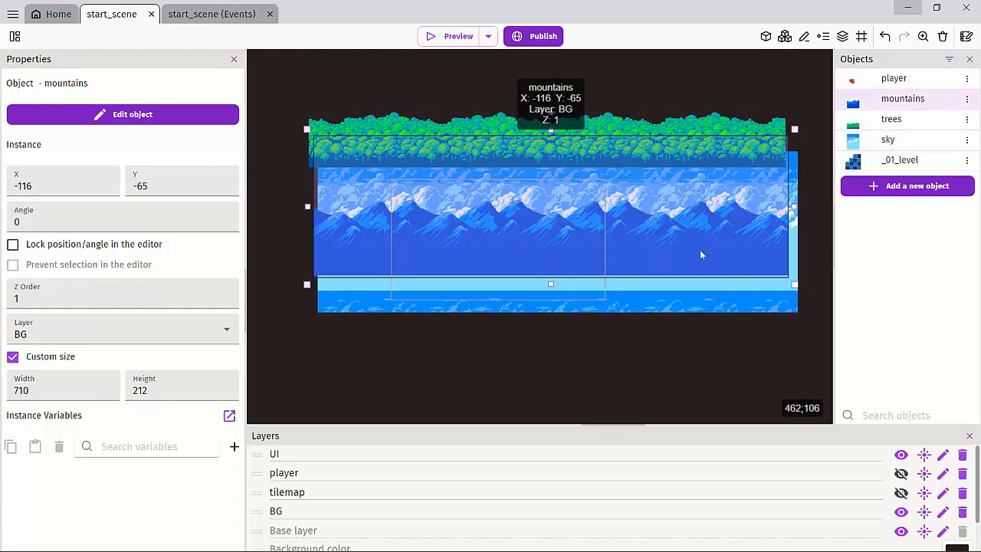
pyautogui.moveTo(690, 233); pyautogui.dragTo(688, 255)
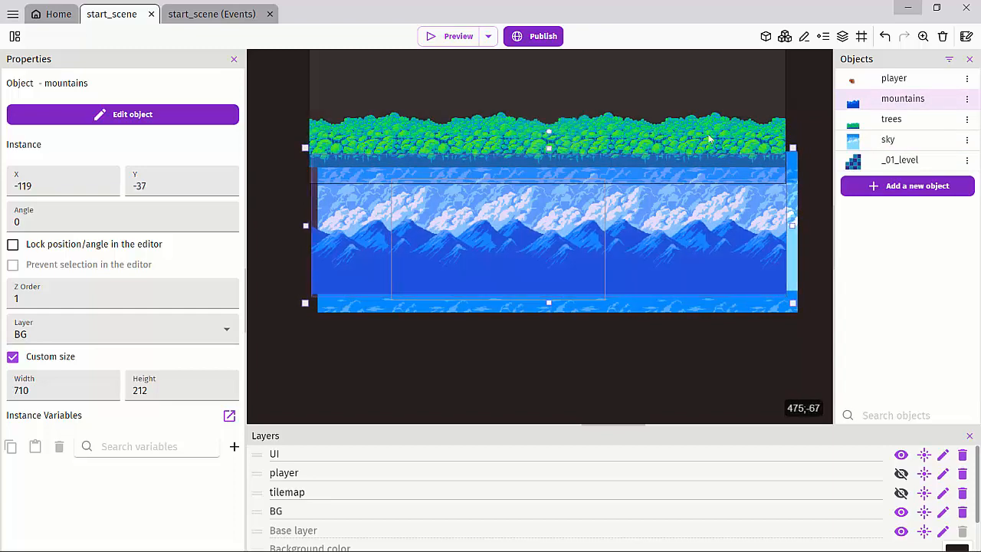
pyautogui.click(709, 135)
pyautogui.moveTo(692, 134); pyautogui.dragTo(691, 270)
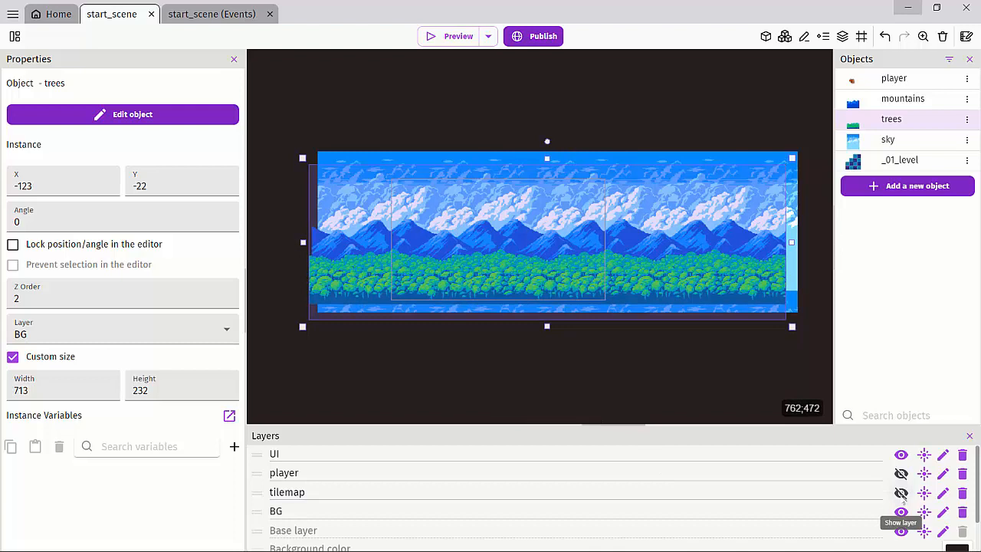
# - Show the hidden tilemap and player layers again to display the level and the player over the background
pyautogui.click(901, 493)
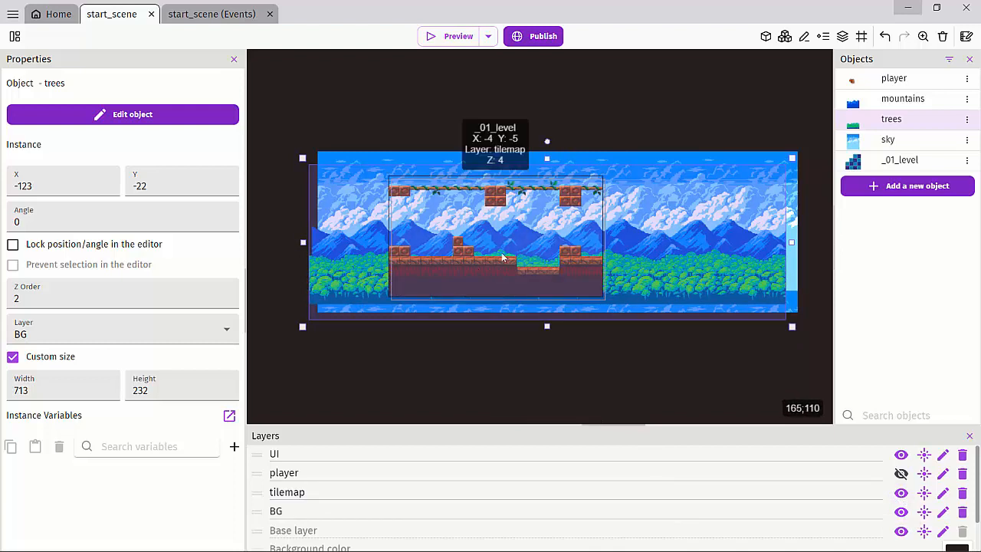
pyautogui.keyDown('ctrl'); pyautogui.scroll(3, 454, 269); pyautogui.keyUp('ctrl')
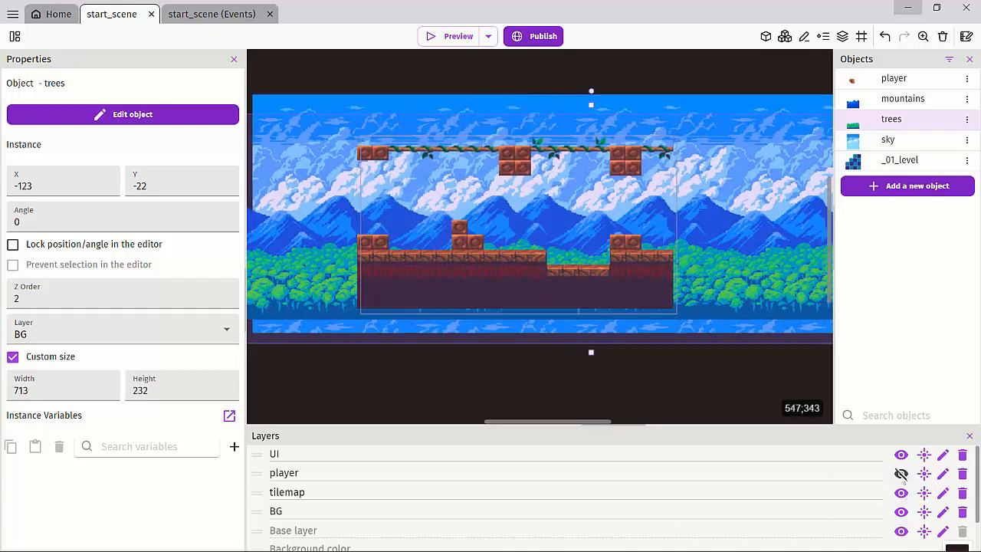
pyautogui.click(901, 473)
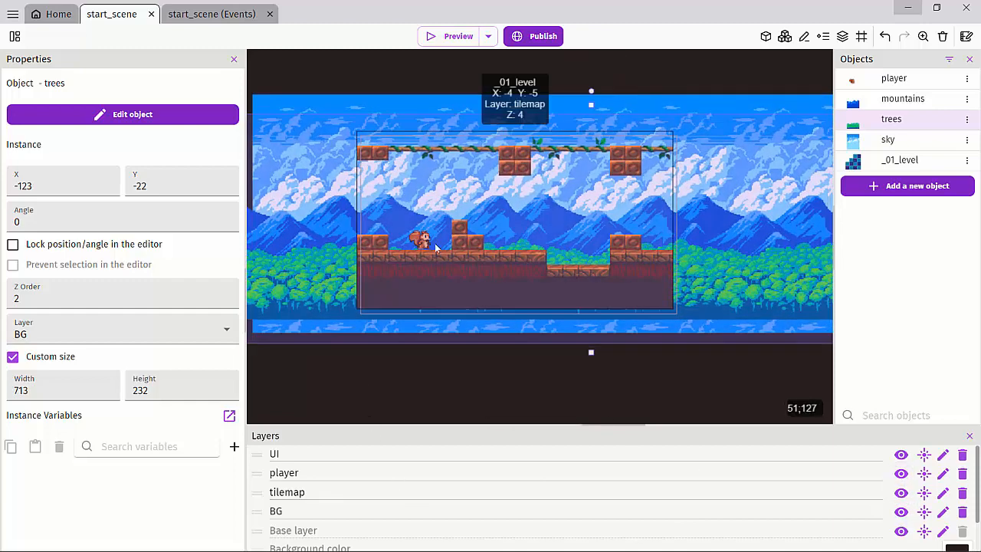
pyautogui.keyDown('ctrl'); pyautogui.scroll(3, 419, 239); pyautogui.keyUp('ctrl')
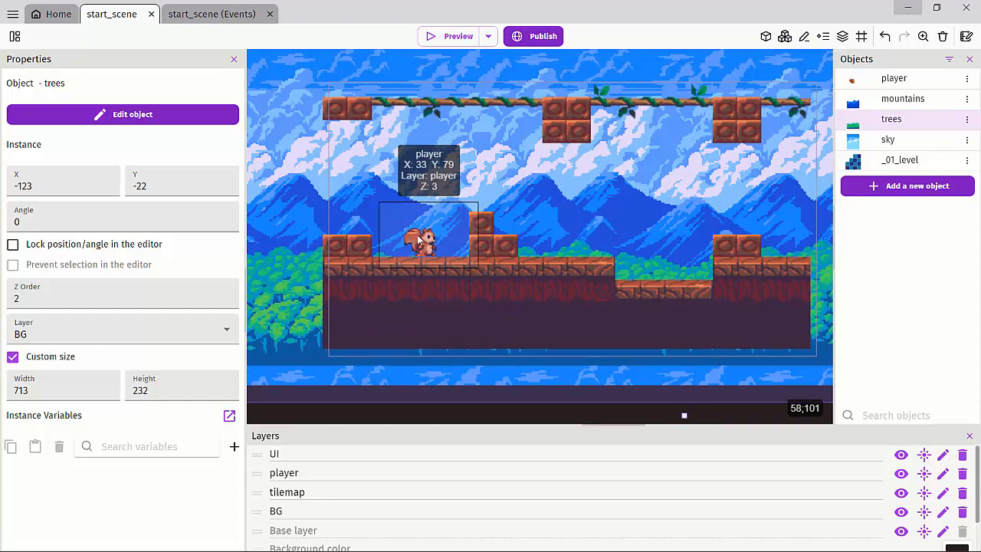
# - Go through the BG, tilemap and player layers in stacking order, from the backmost to the frontmost
pyautogui.click(289, 511)
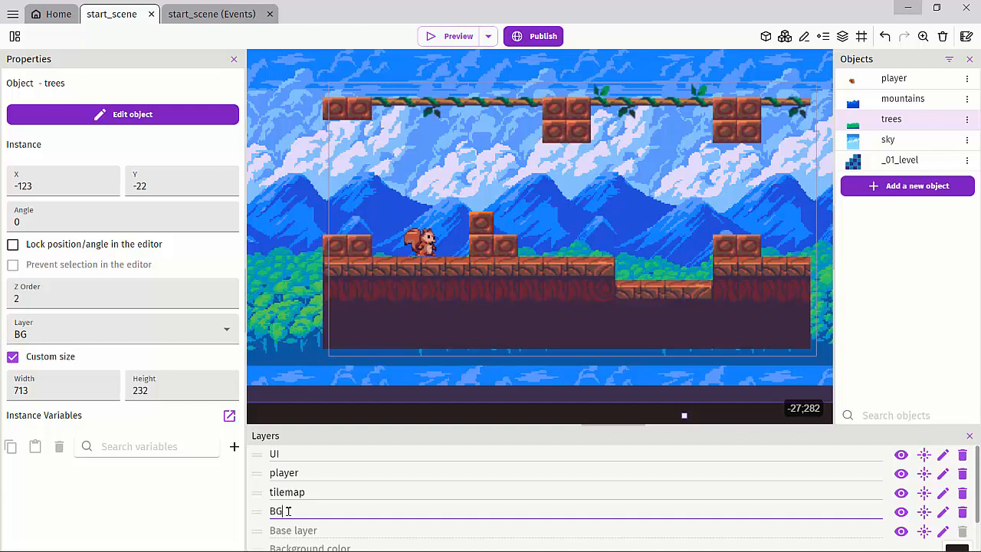
pyautogui.click(319, 493)
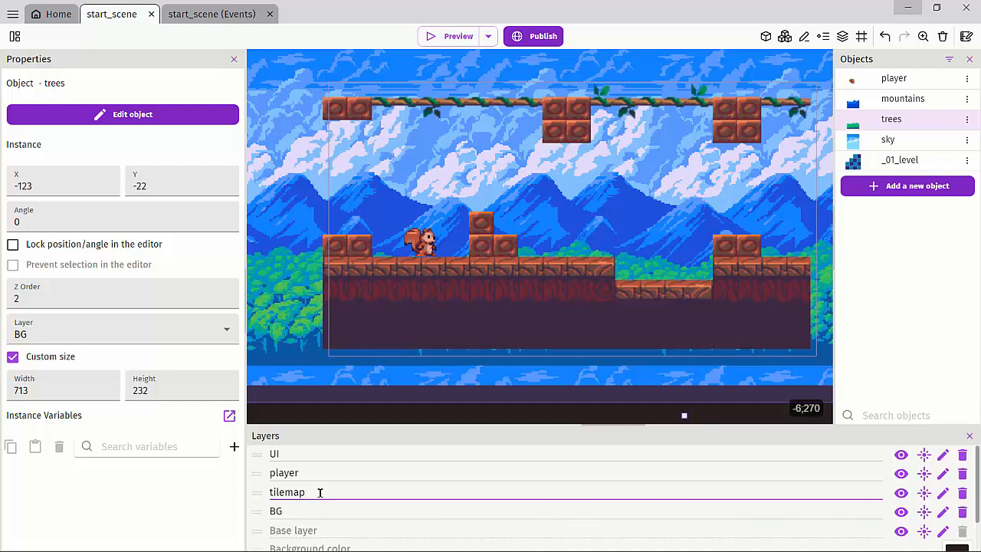
pyautogui.click(315, 472)
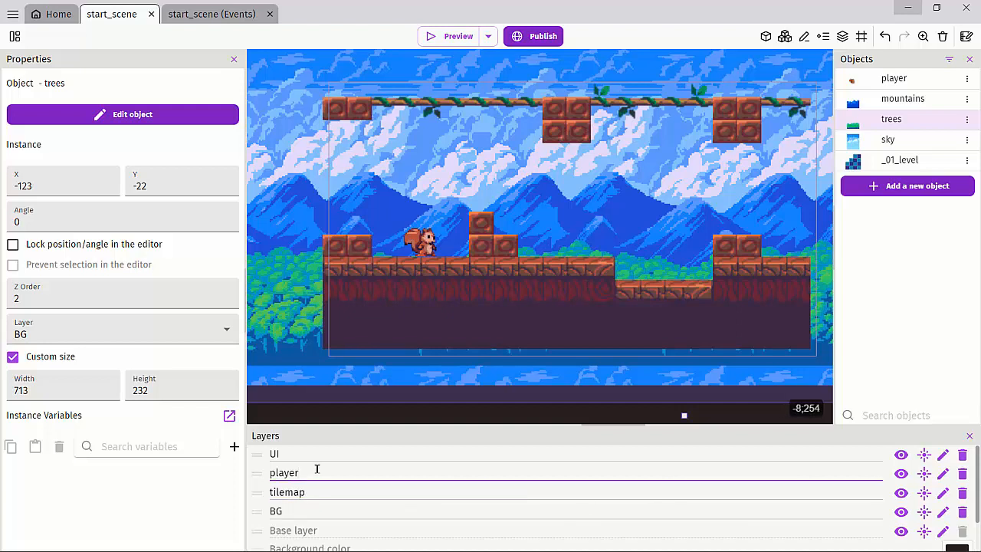
# - Hide the UI layer and select the player in the scene
pyautogui.click(278, 453)
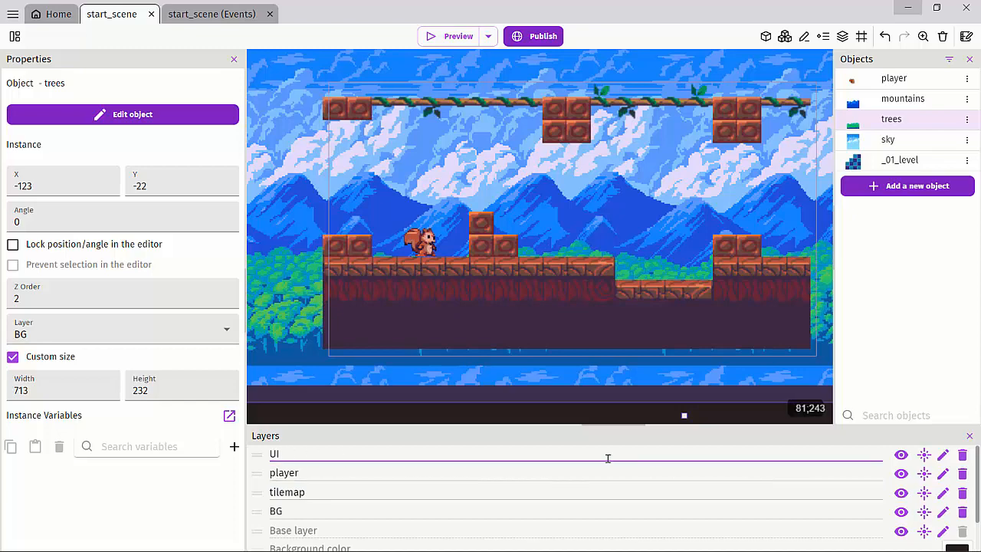
pyautogui.click(901, 454)
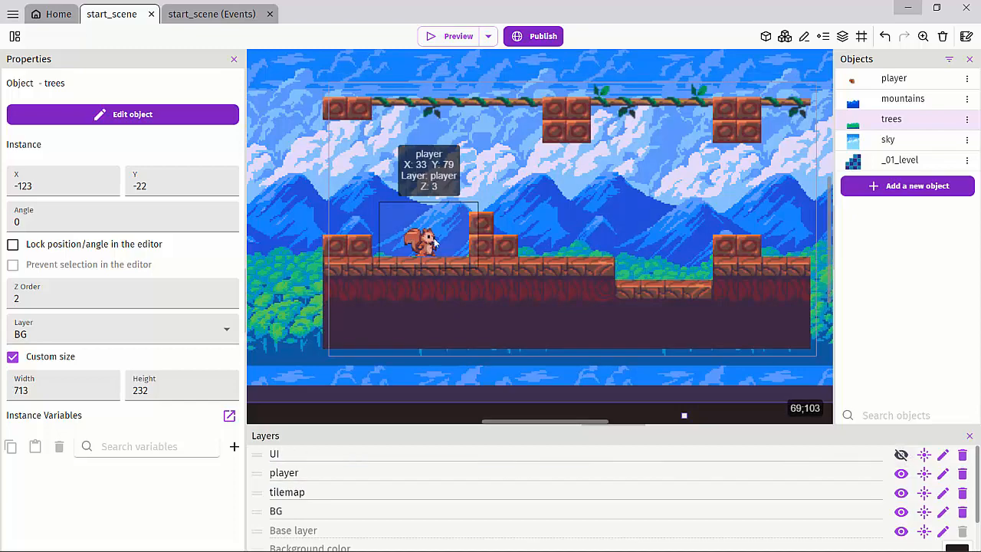
pyautogui.click(429, 242)
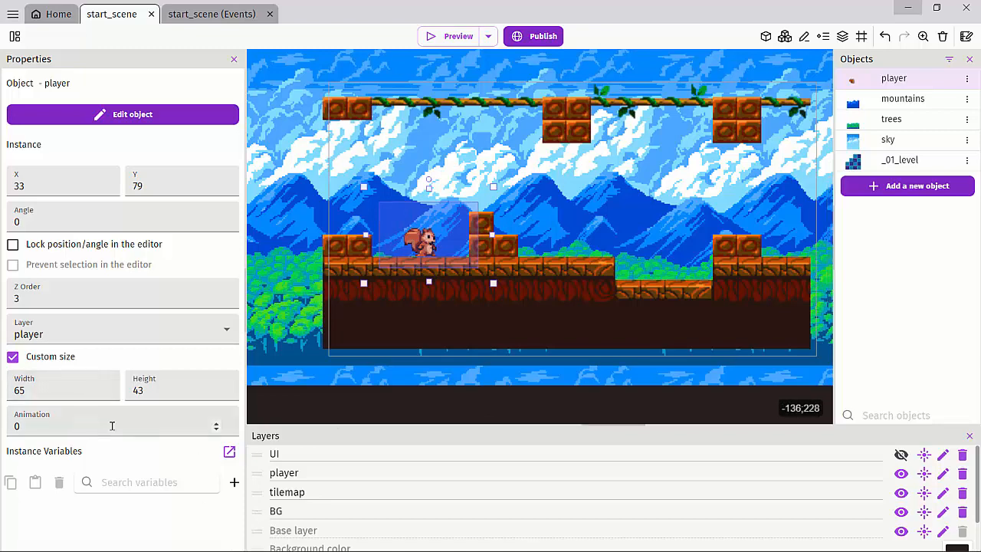
# - Select the mountains behind the level, then reselect the player and move it slightly left to X 29, Y 79
pyautogui.scroll(-3, 290, 301)
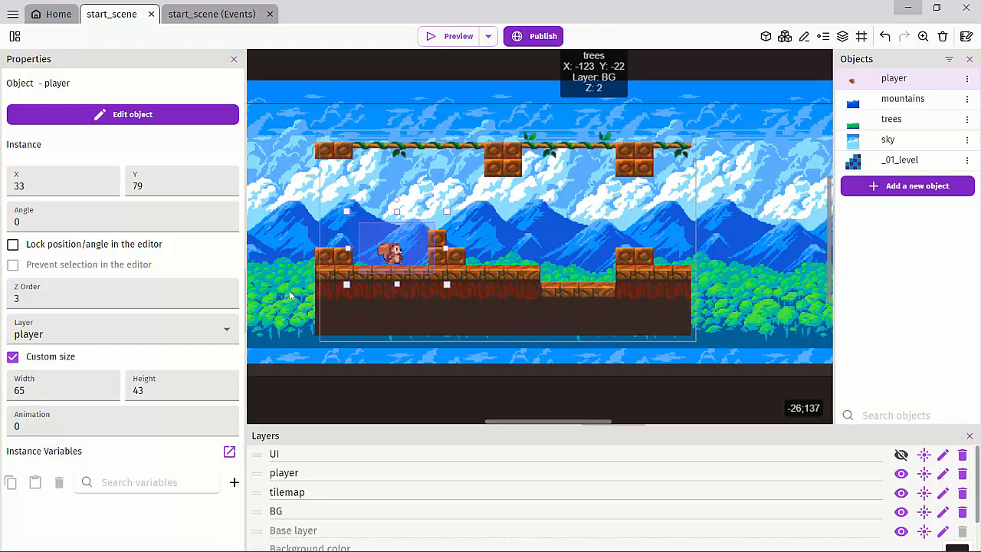
pyautogui.click(342, 101)
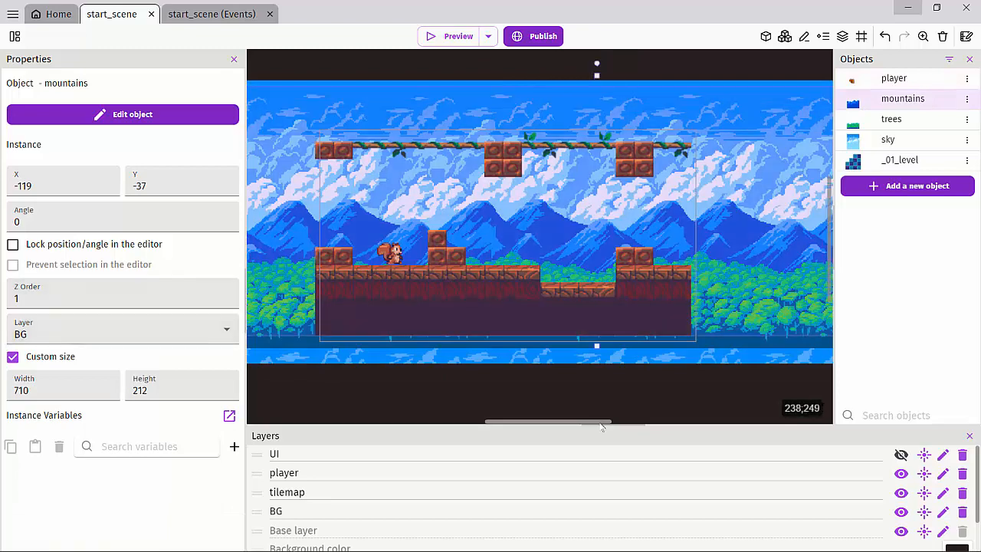
pyautogui.click(396, 260)
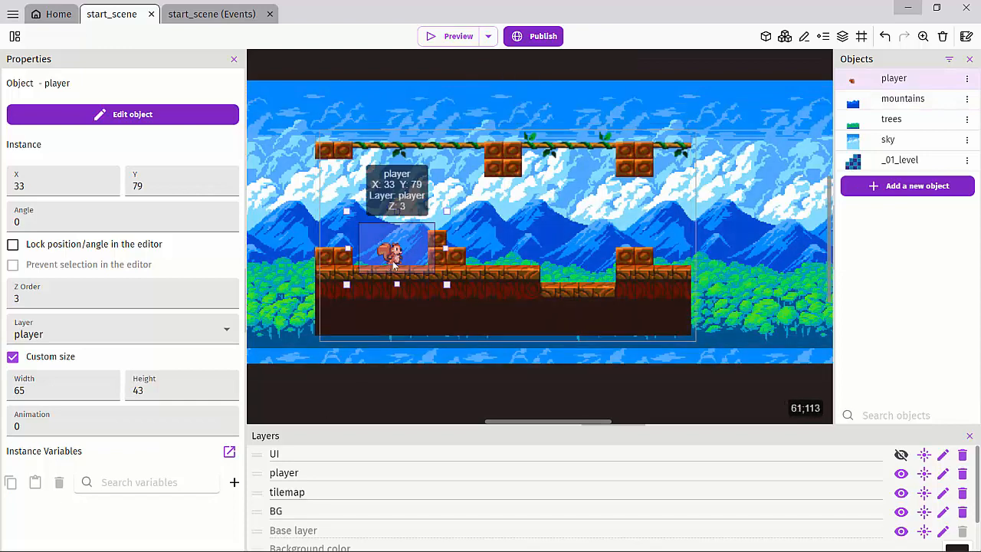
pyautogui.moveTo(395, 259)
pyautogui.mouseDown()
pyautogui.moveTo(449, 230)
pyautogui.moveTo(521, 222)
pyautogui.moveTo(378, 256)
pyautogui.moveTo(383, 244)
pyautogui.moveTo(390, 256)
pyautogui.mouseUp()
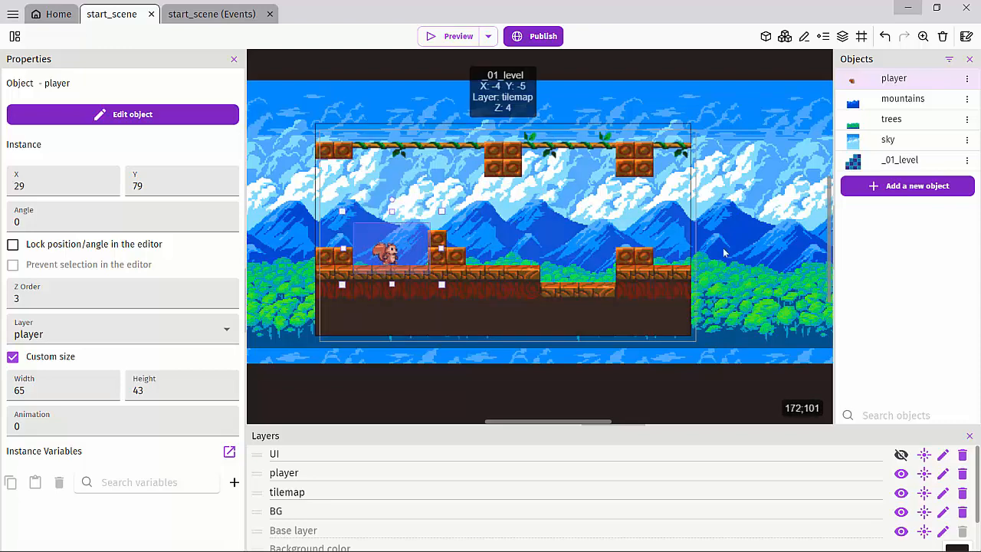
# - Move the trees left and slightly up from behind the level, and reselect the player
pyautogui.click(778, 246)
pyautogui.scroll(-3, 774, 247)
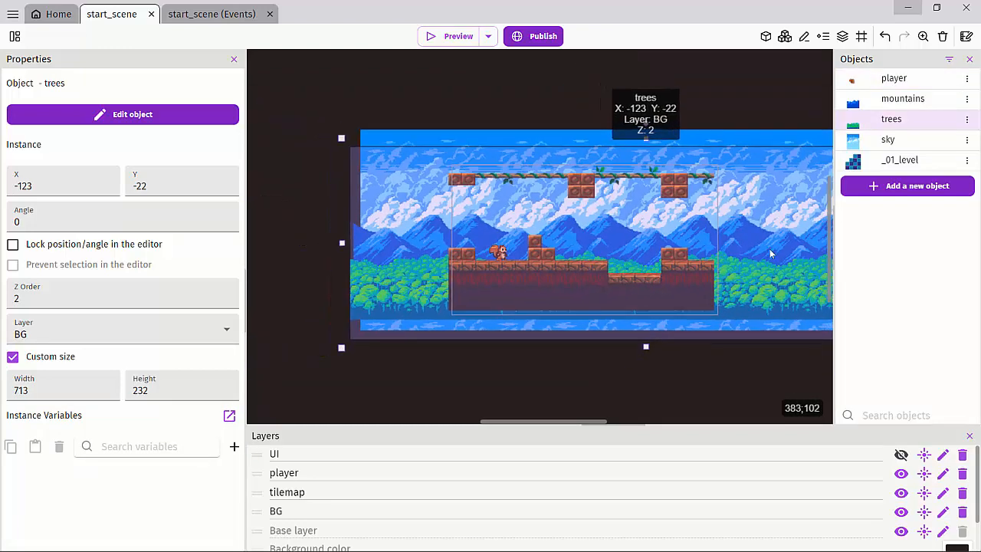
pyautogui.moveTo(770, 248); pyautogui.dragTo(718, 230)
pyautogui.click(501, 253)
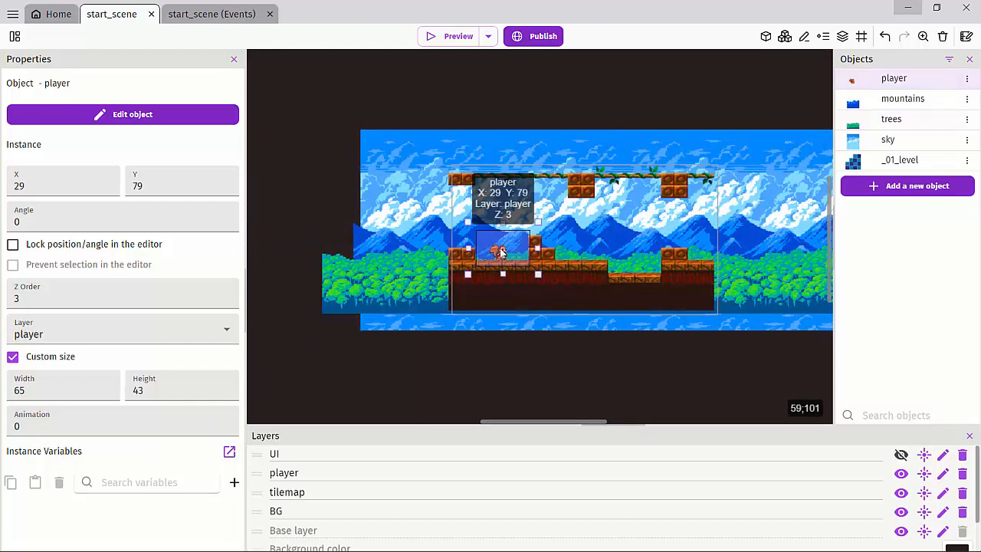